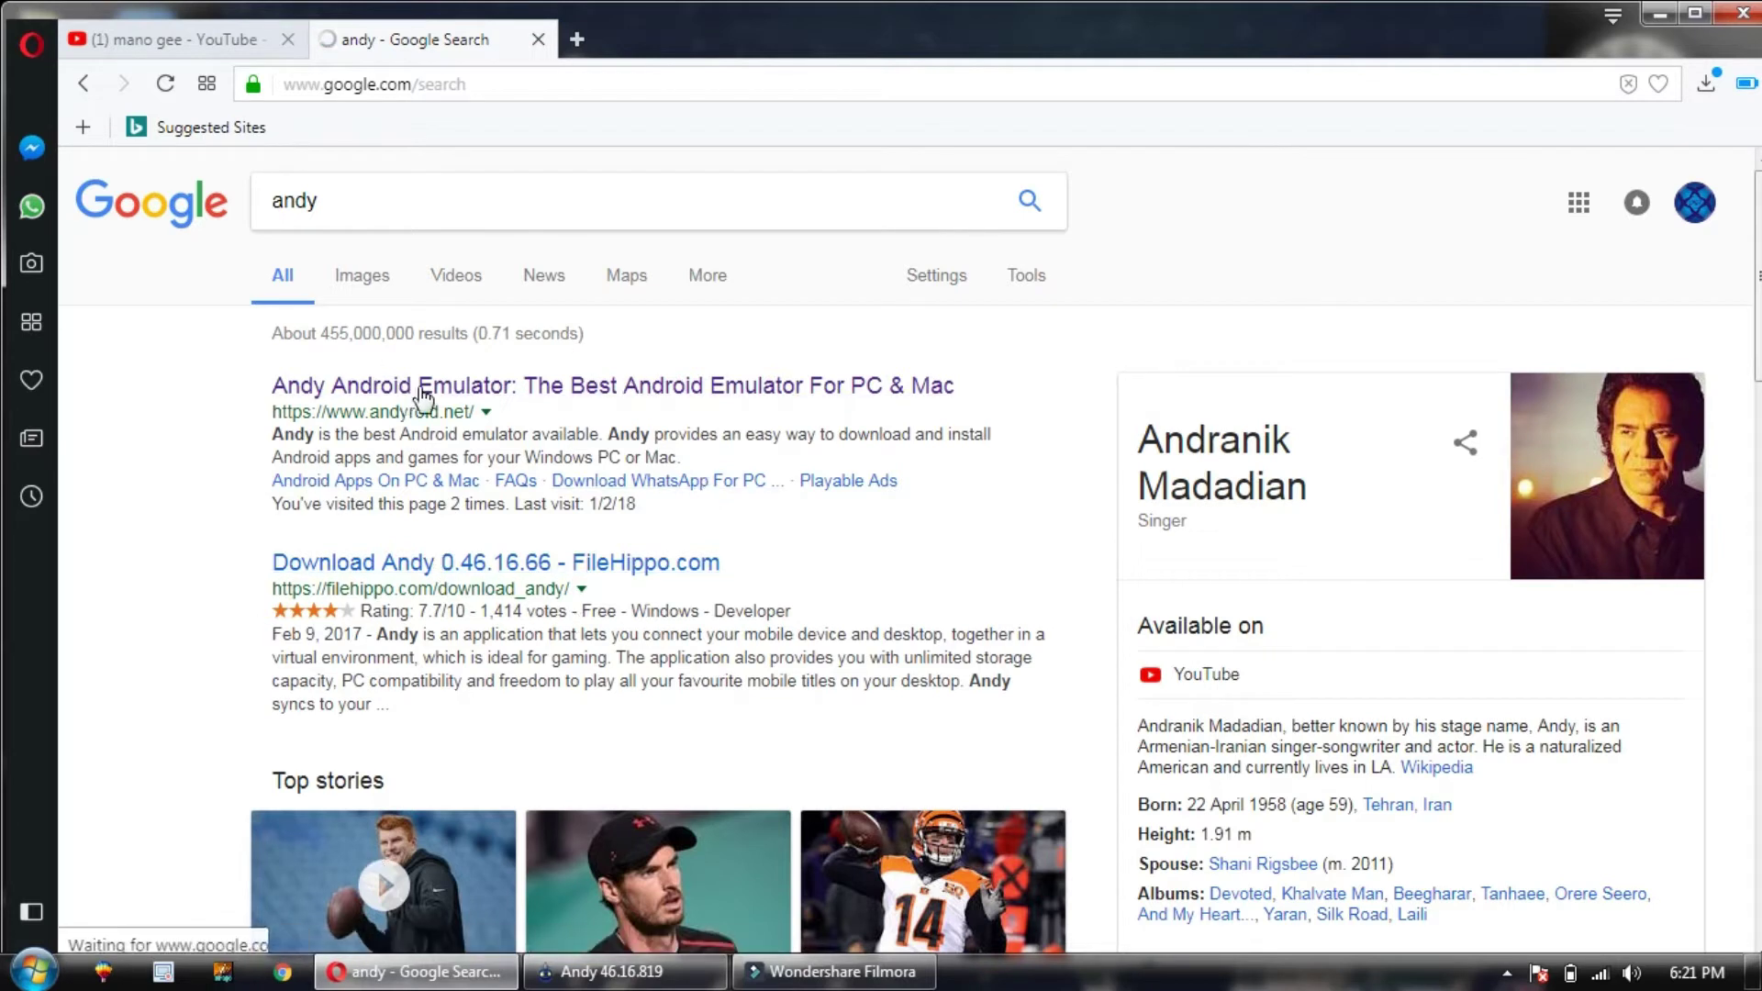
Step: Open the Andy Android Emulator website from the search results and look through its home page
left_click(484, 394)
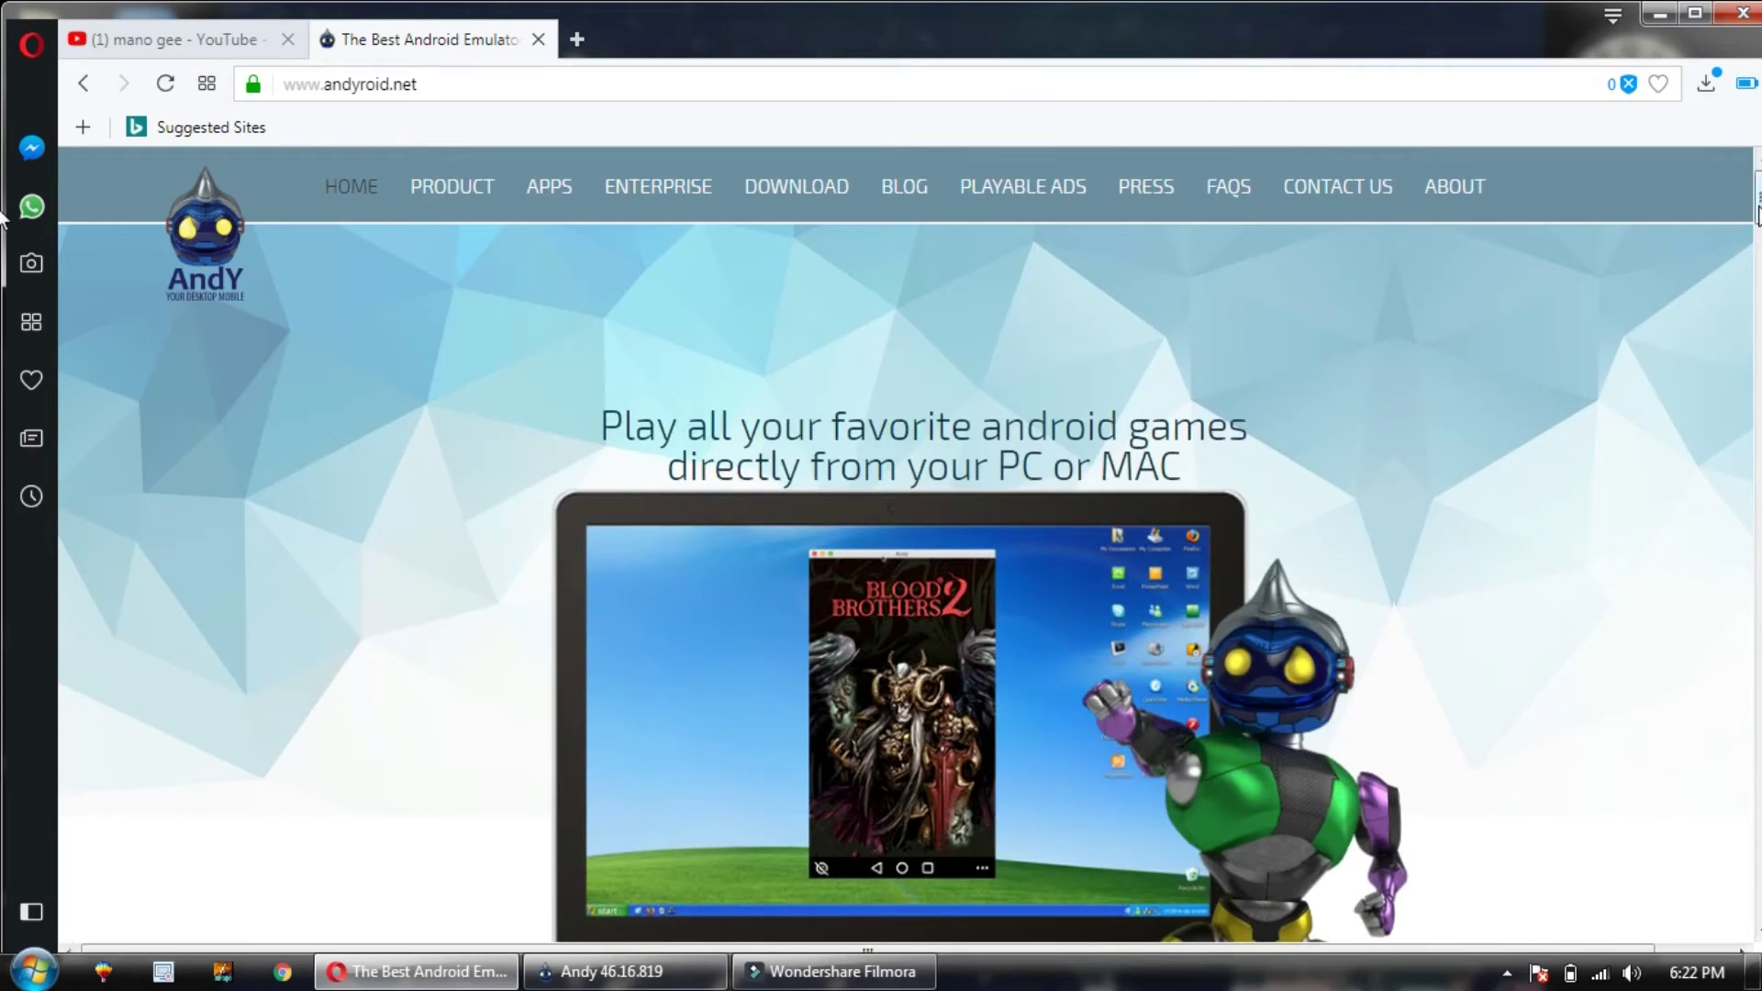
scroll(3, 220, "down", 10)
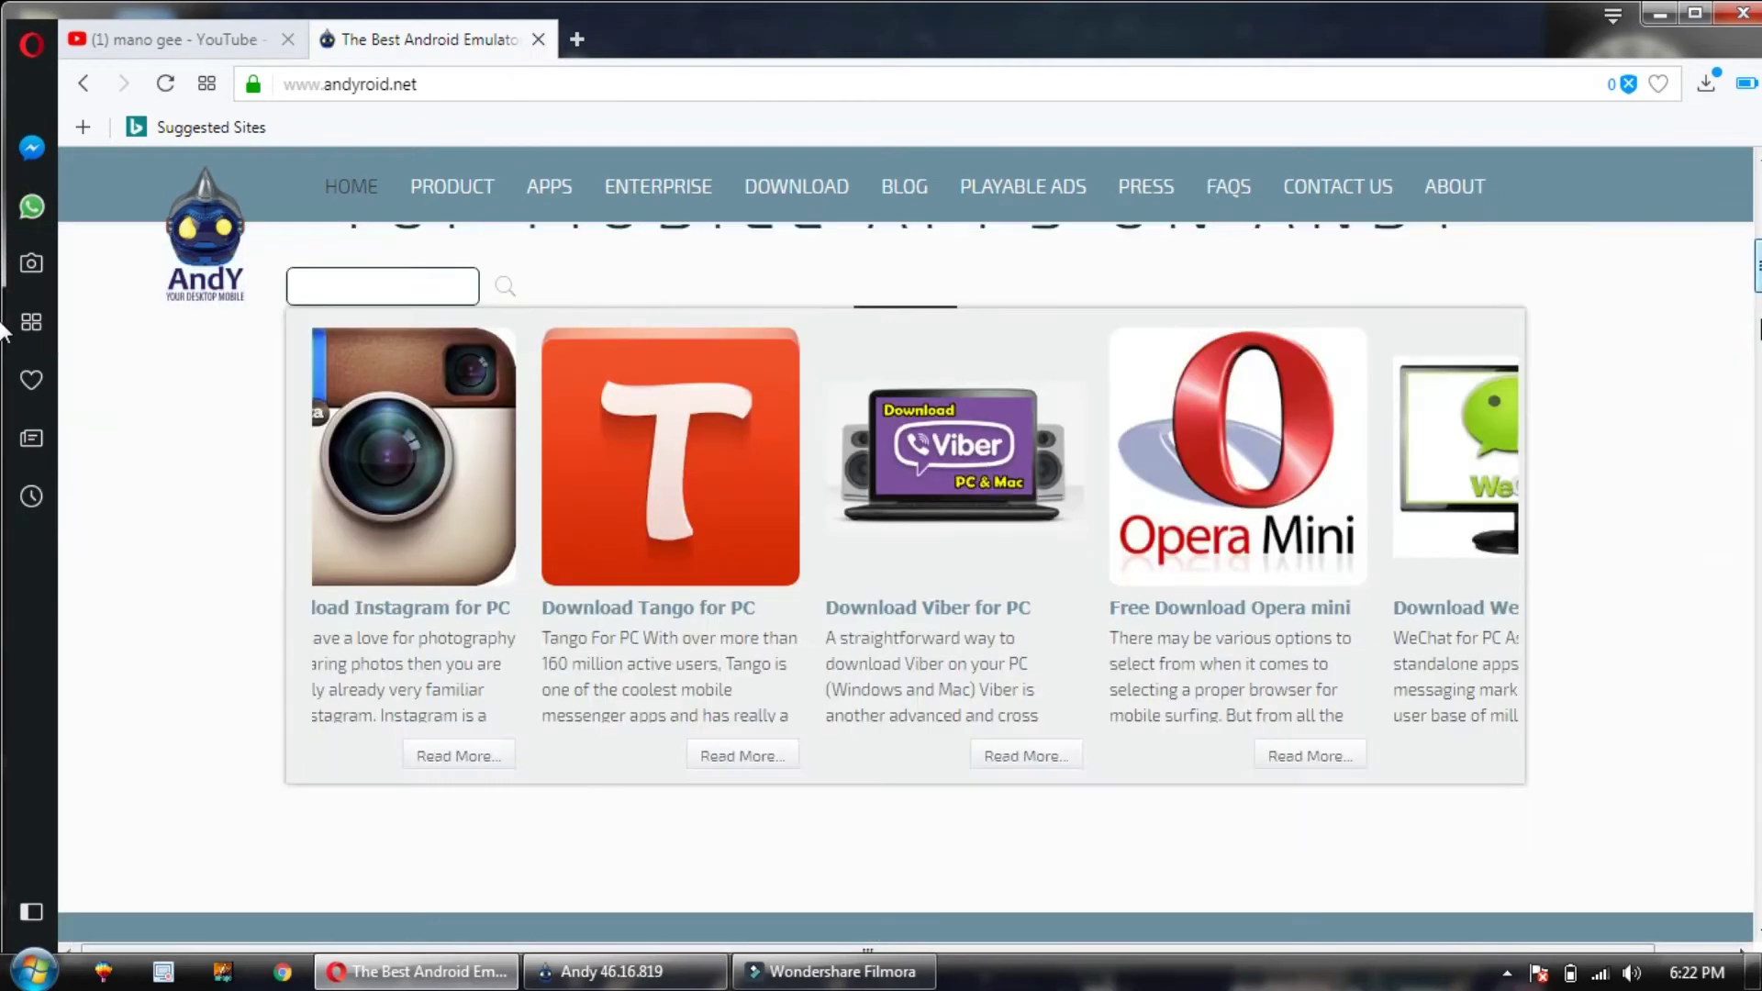
scroll(3, 330, "down", 15)
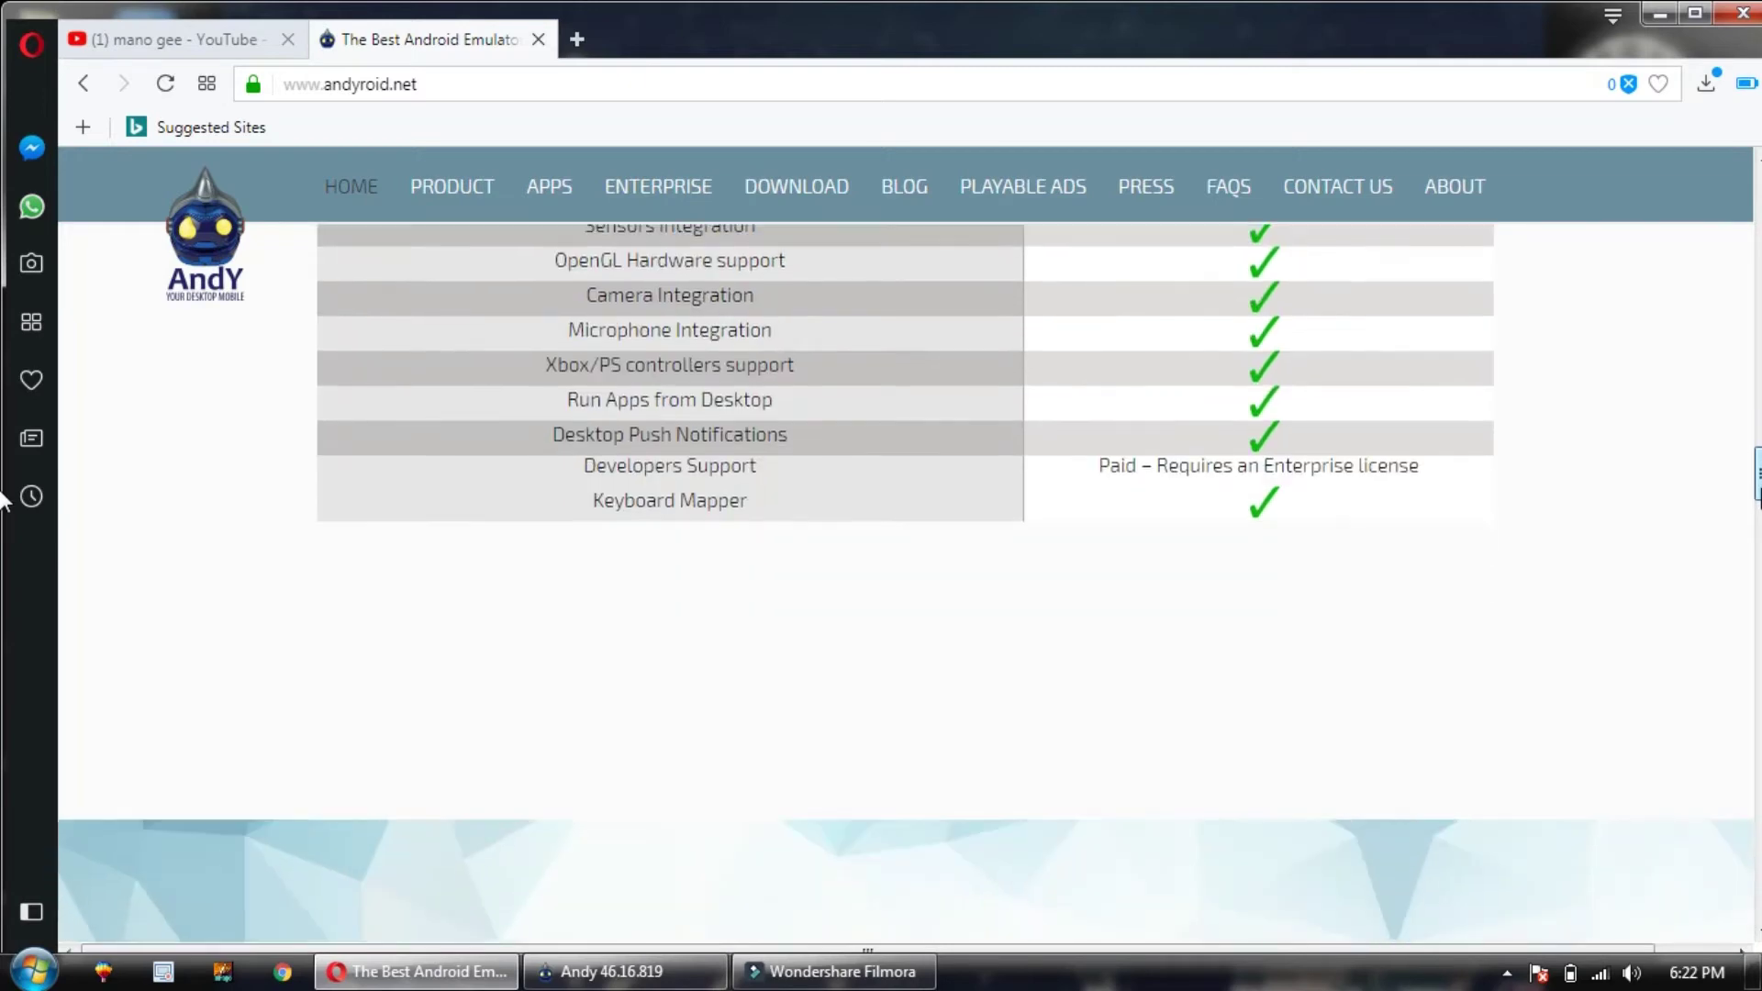
scroll(3, 501, "down", 3)
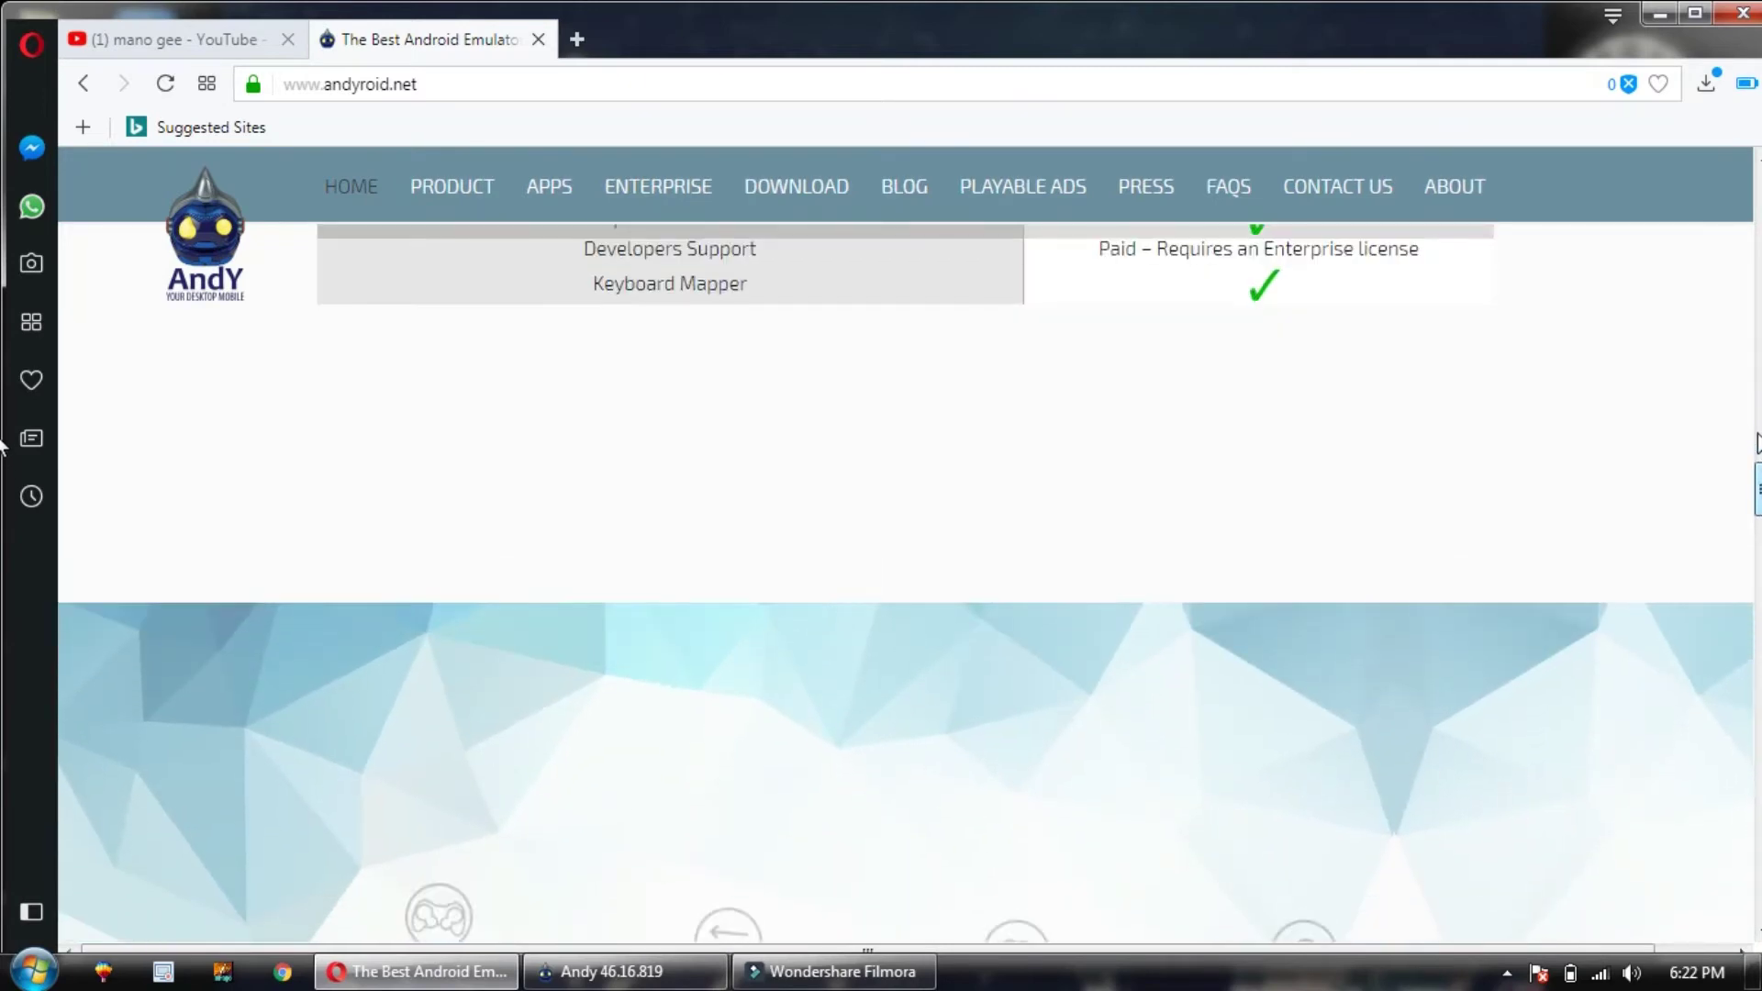
scroll(2, 450, "up", 6)
scroll(2, 468, "down", 4)
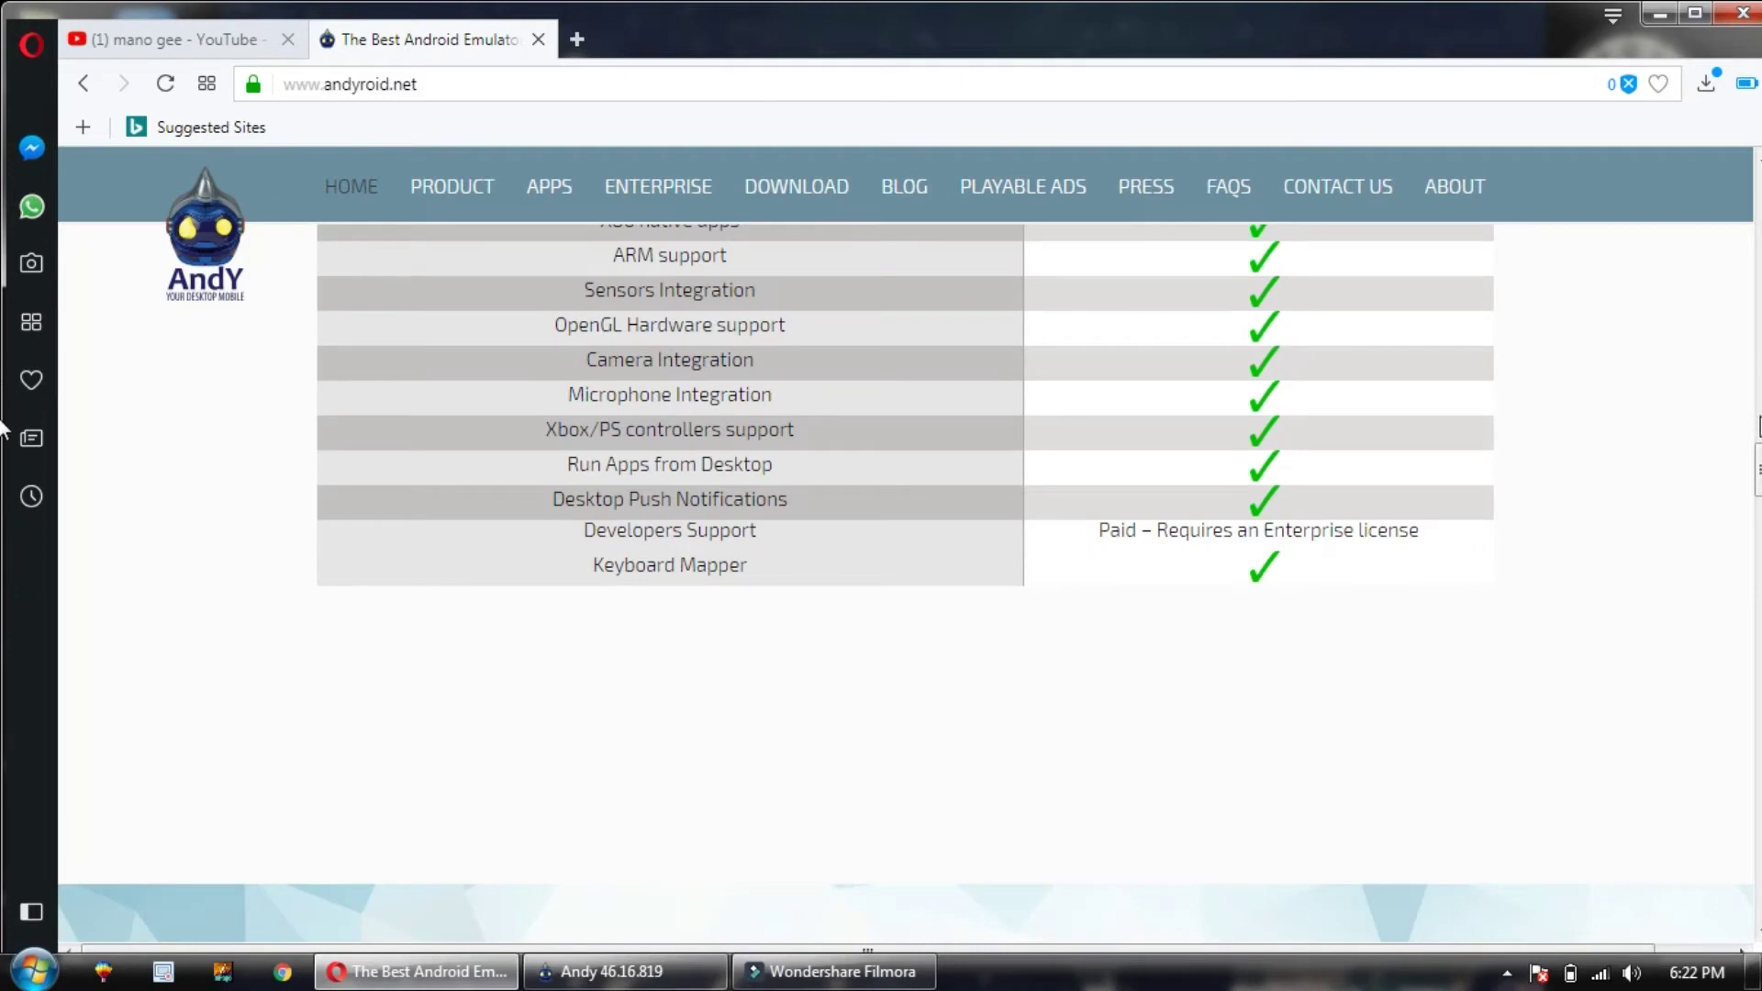
scroll(3, 386, "up", 10)
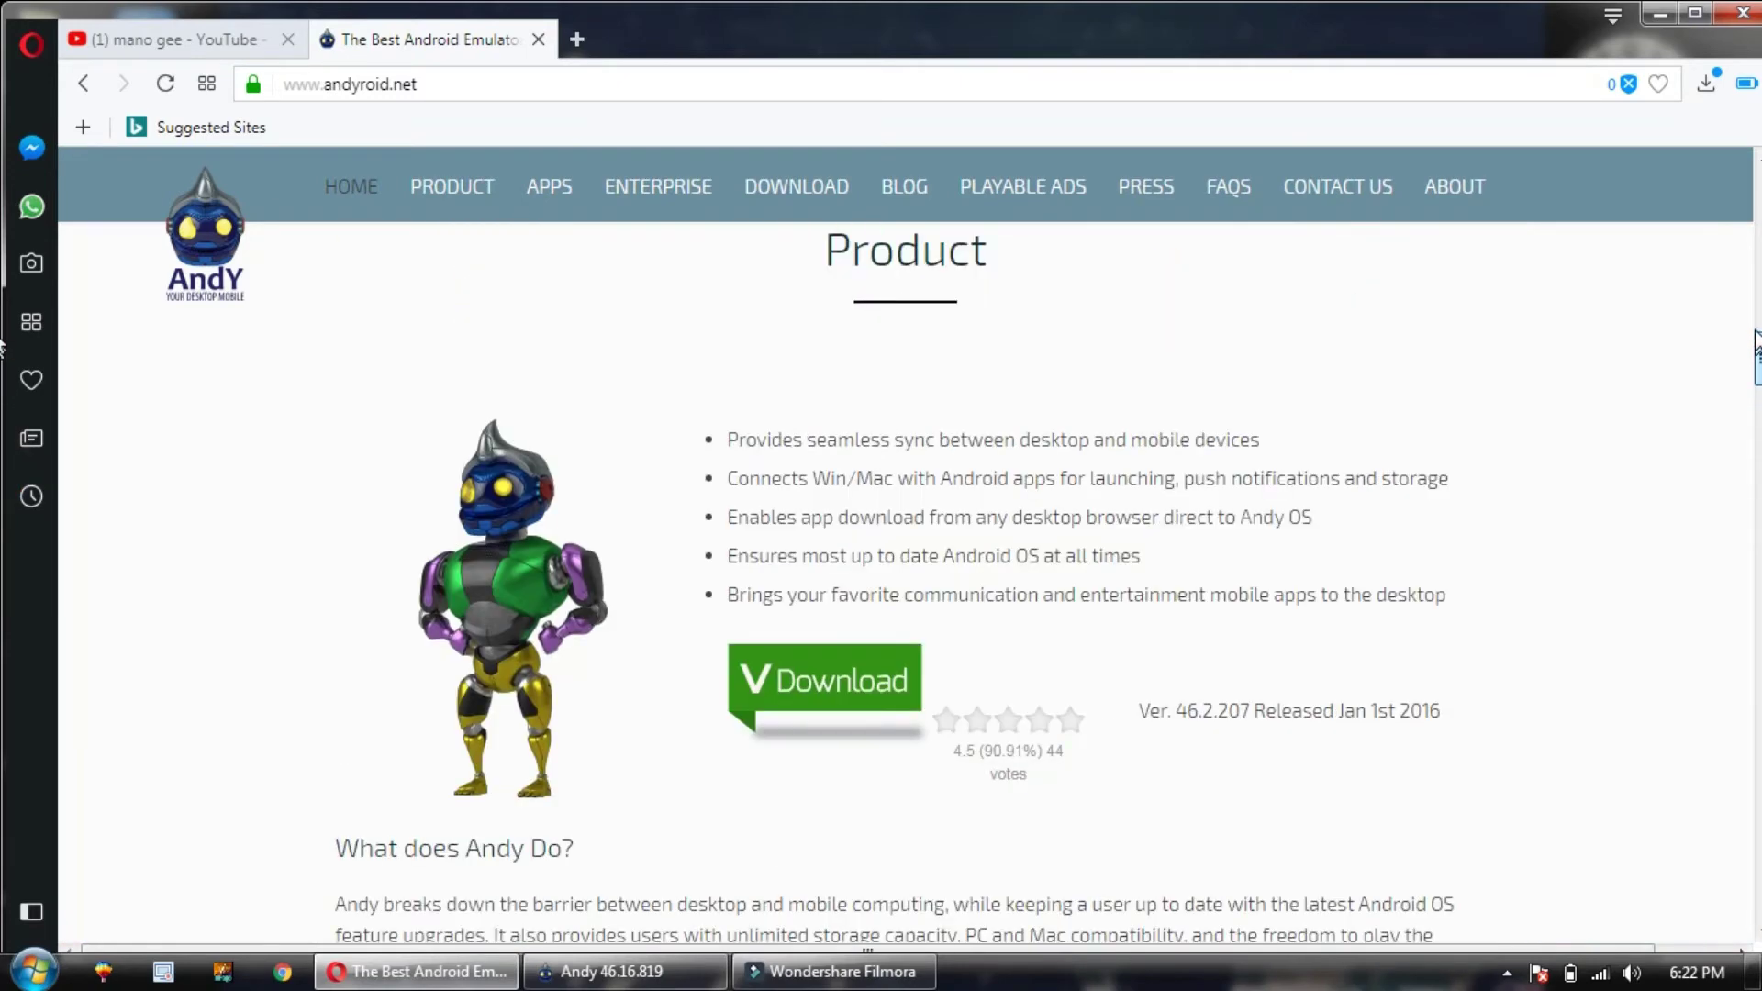
scroll(3, 321, "up", 15)
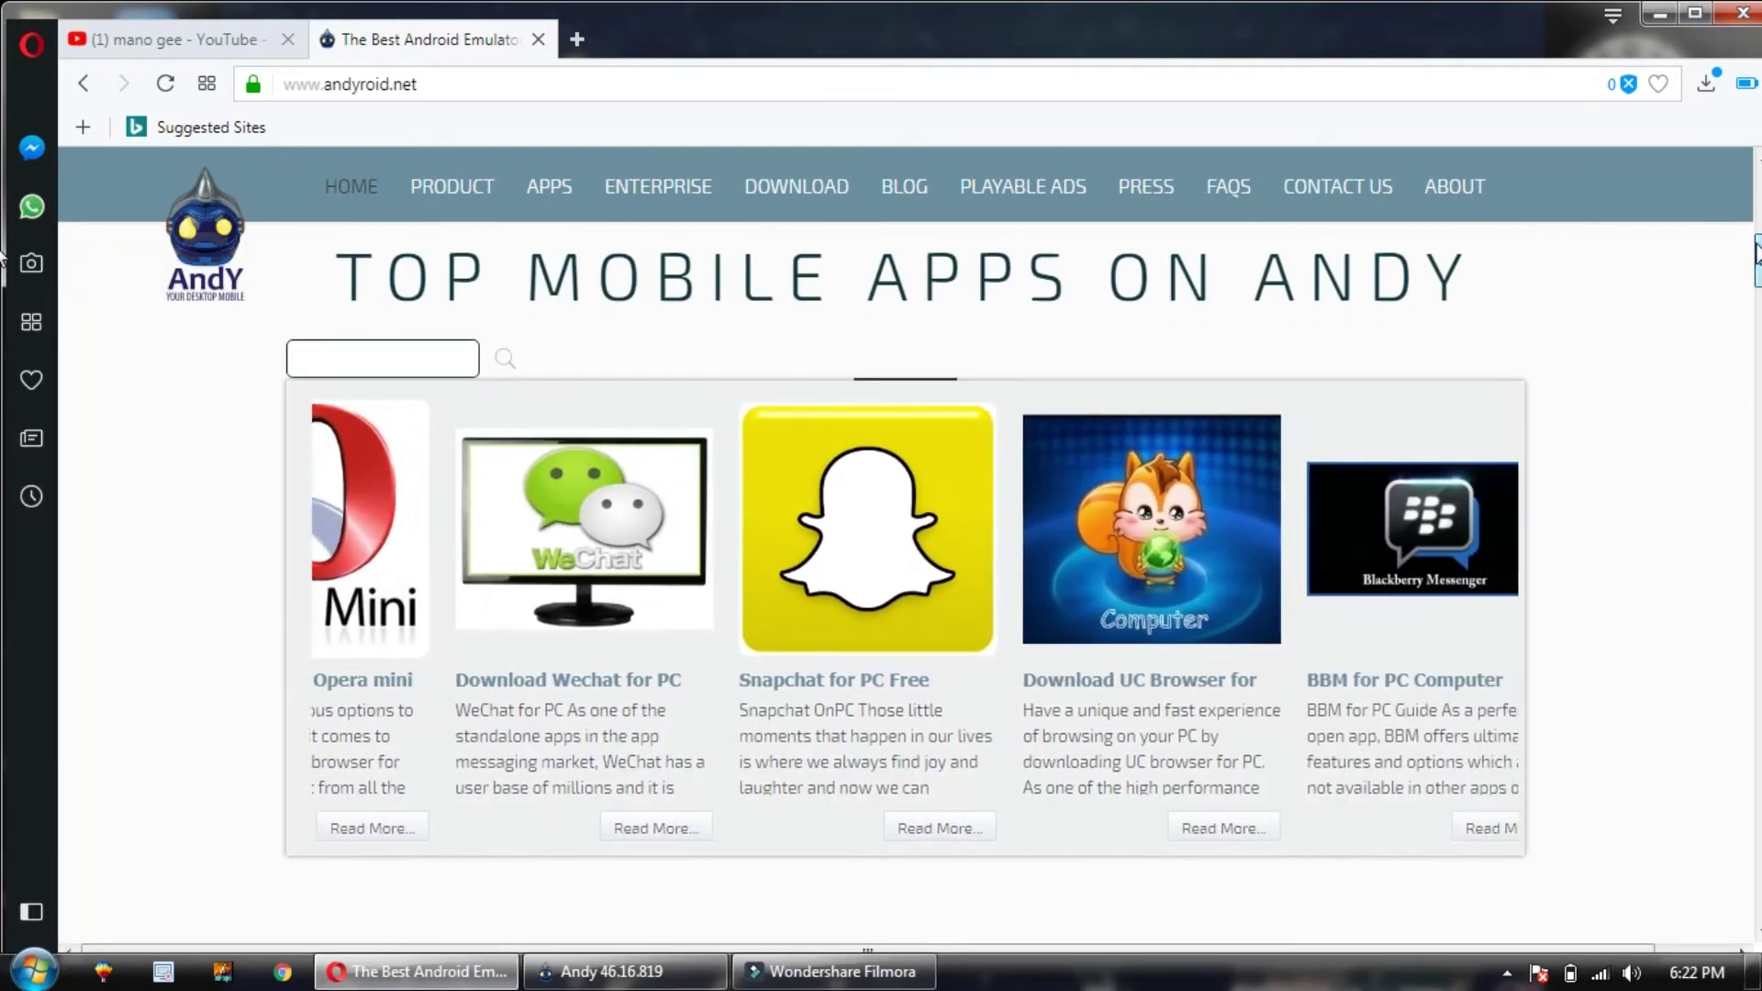
scroll(3, 261, "up", 5)
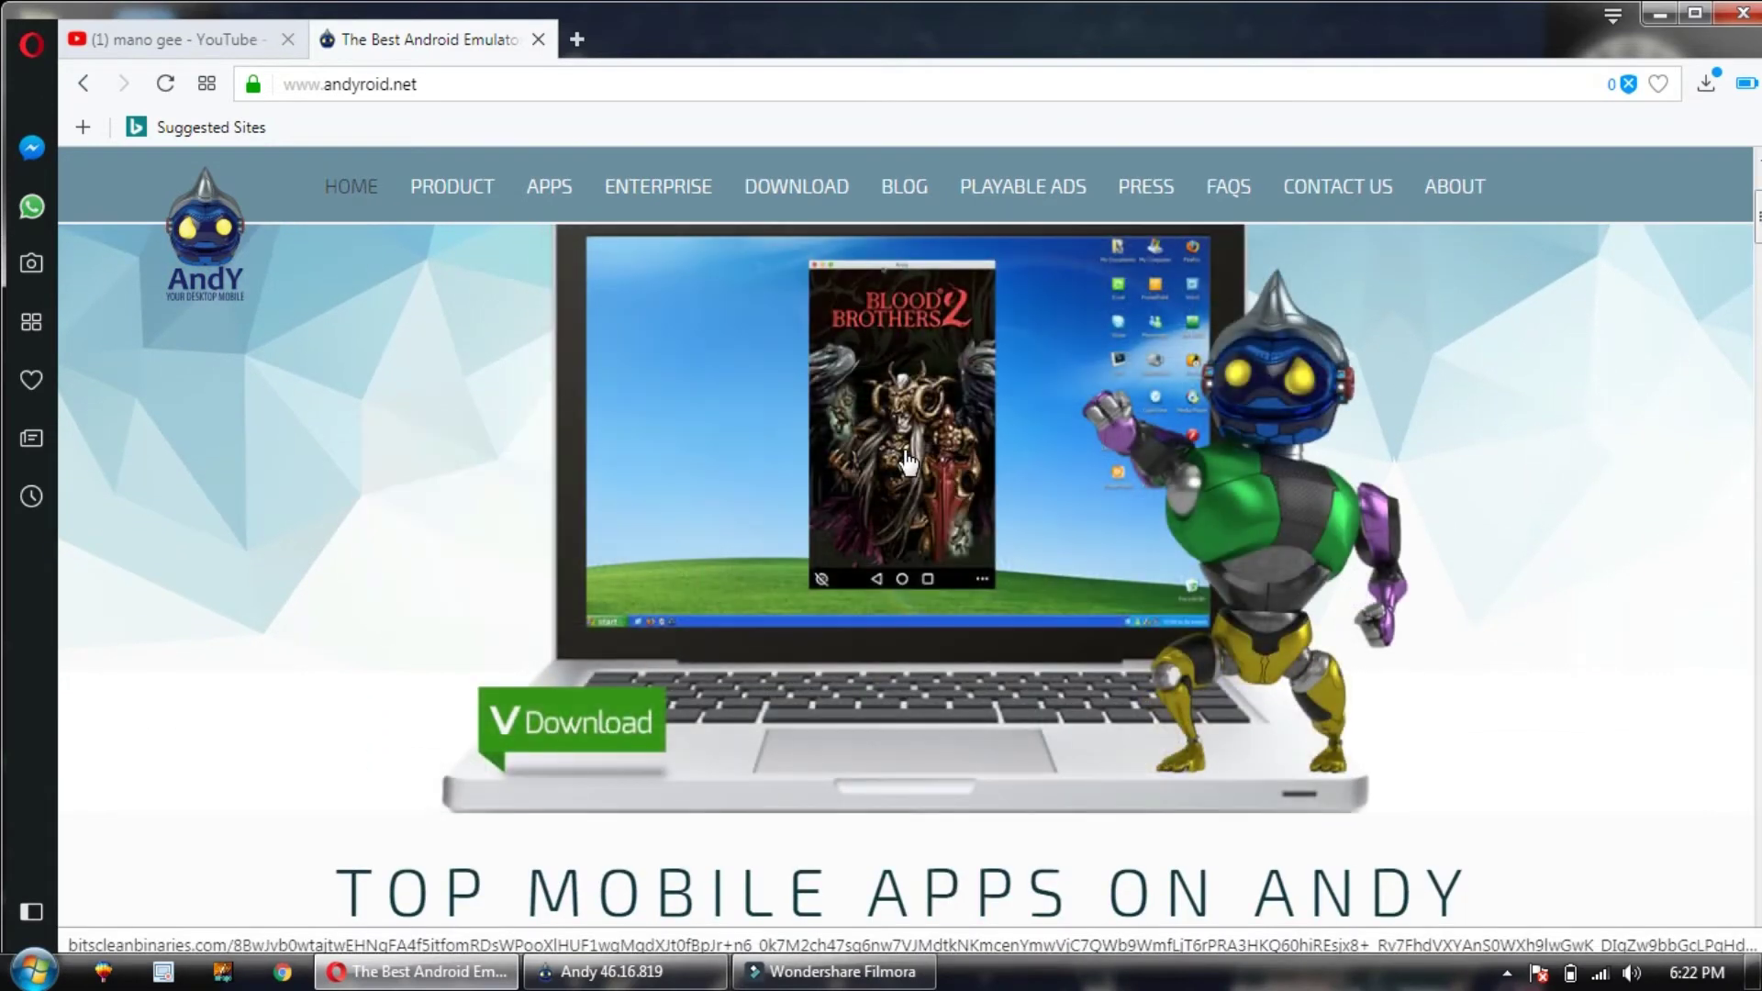
Step: Download the Andy_46.16_66 installer into Downloads > Programs, replacing the existing file, and run it
left_click(907, 464)
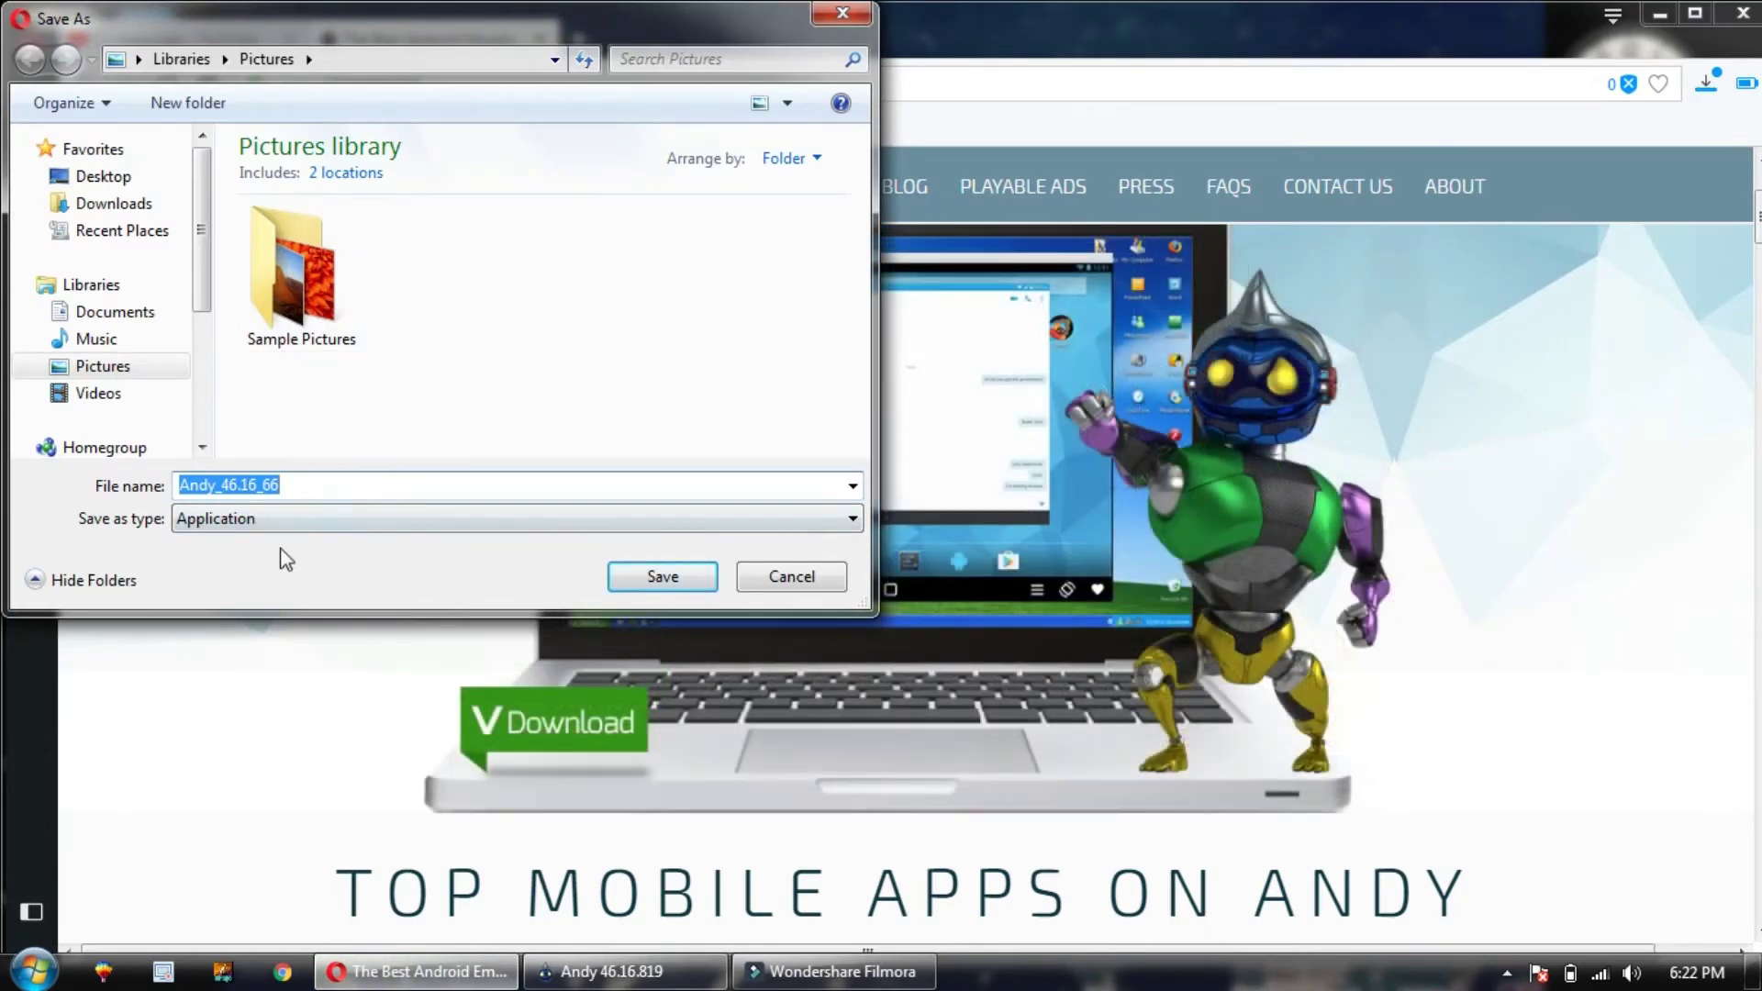
left_click(101, 204)
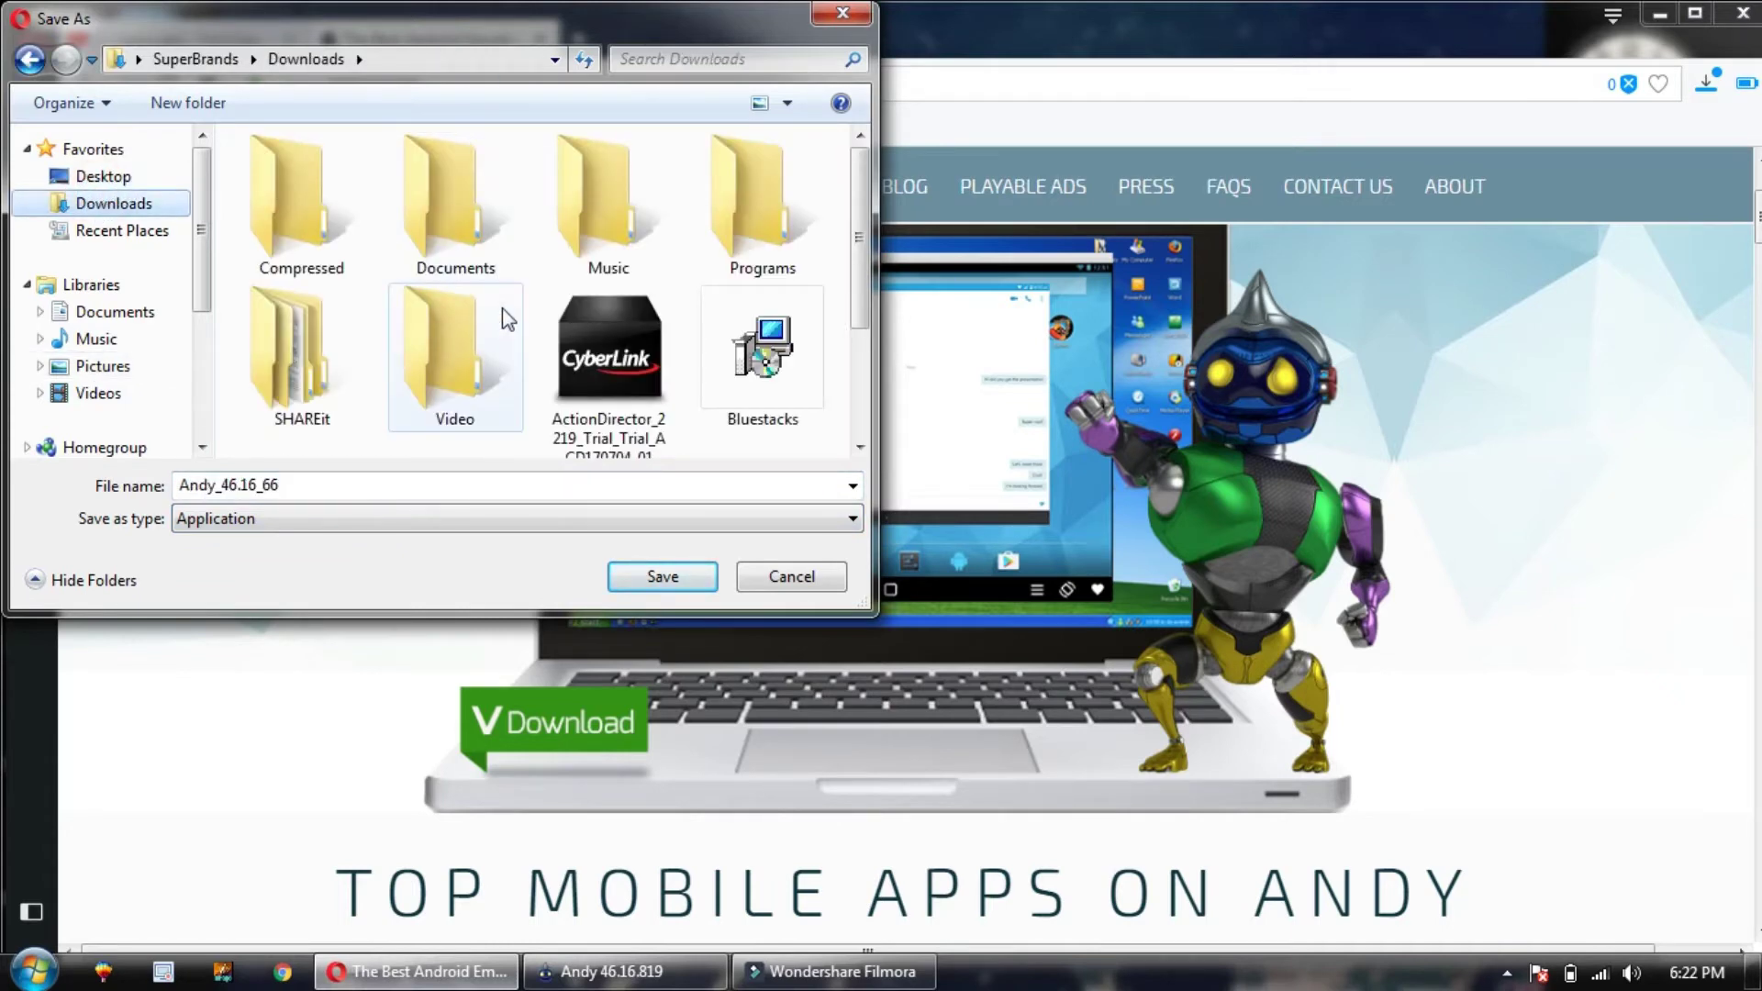
double_click(769, 230)
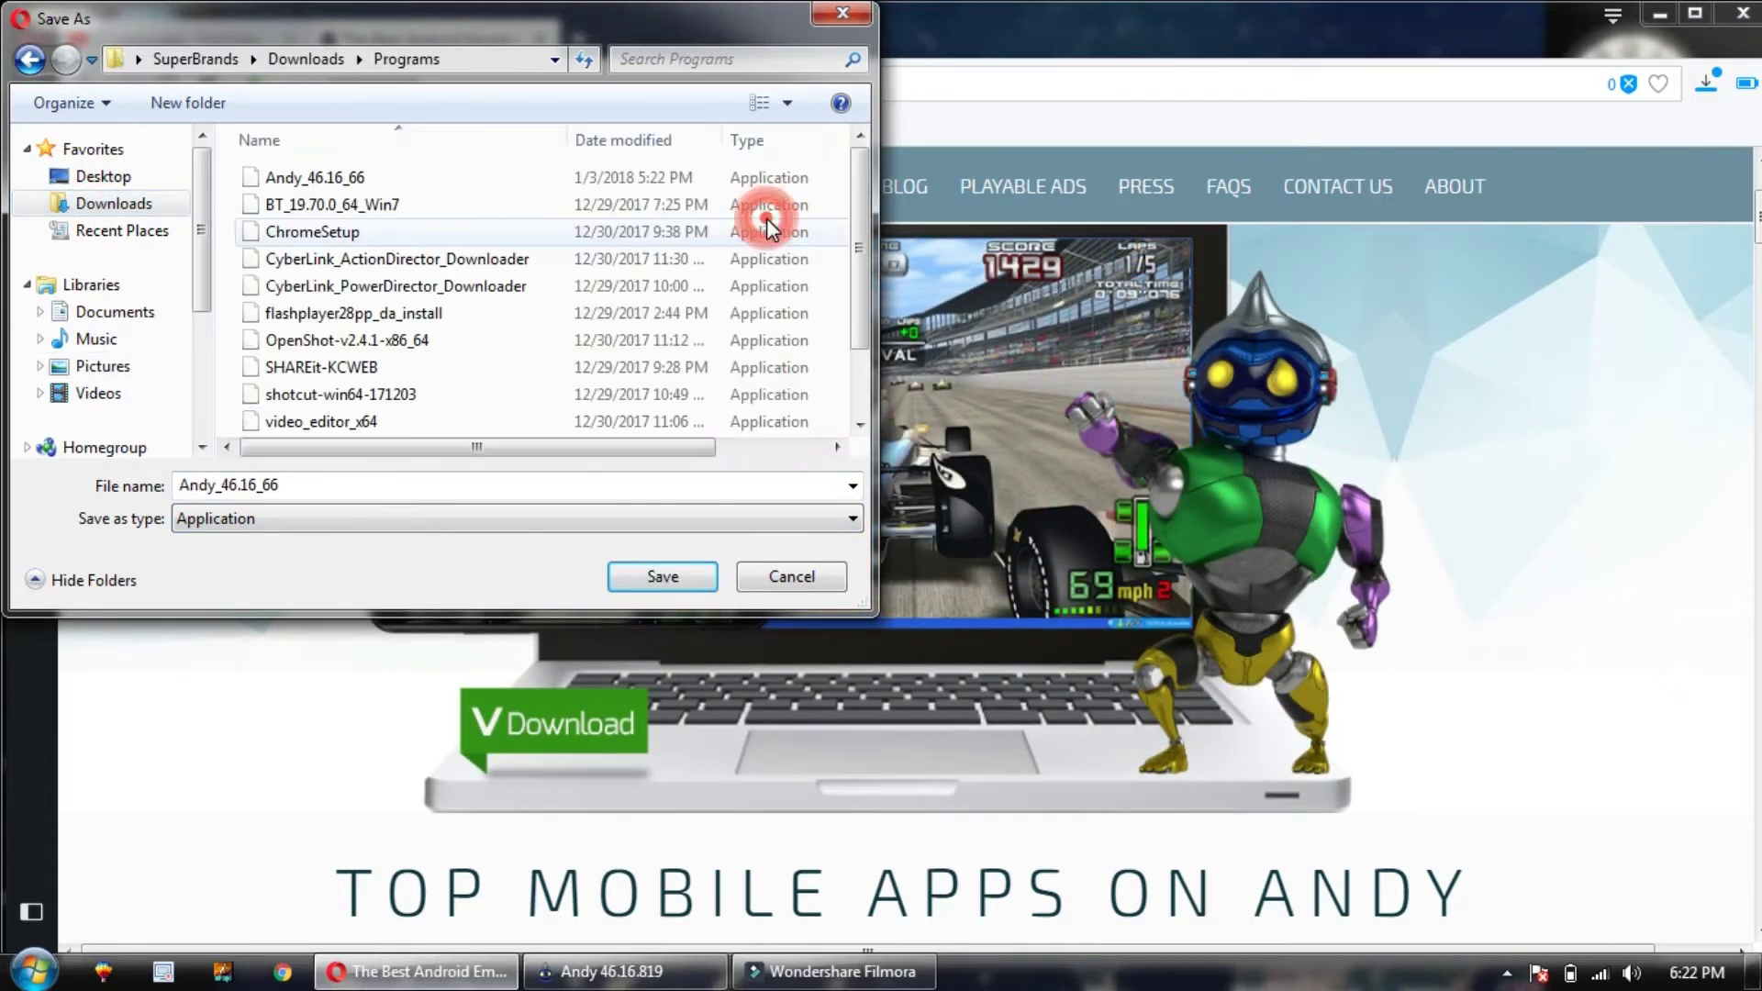
left_click(639, 578)
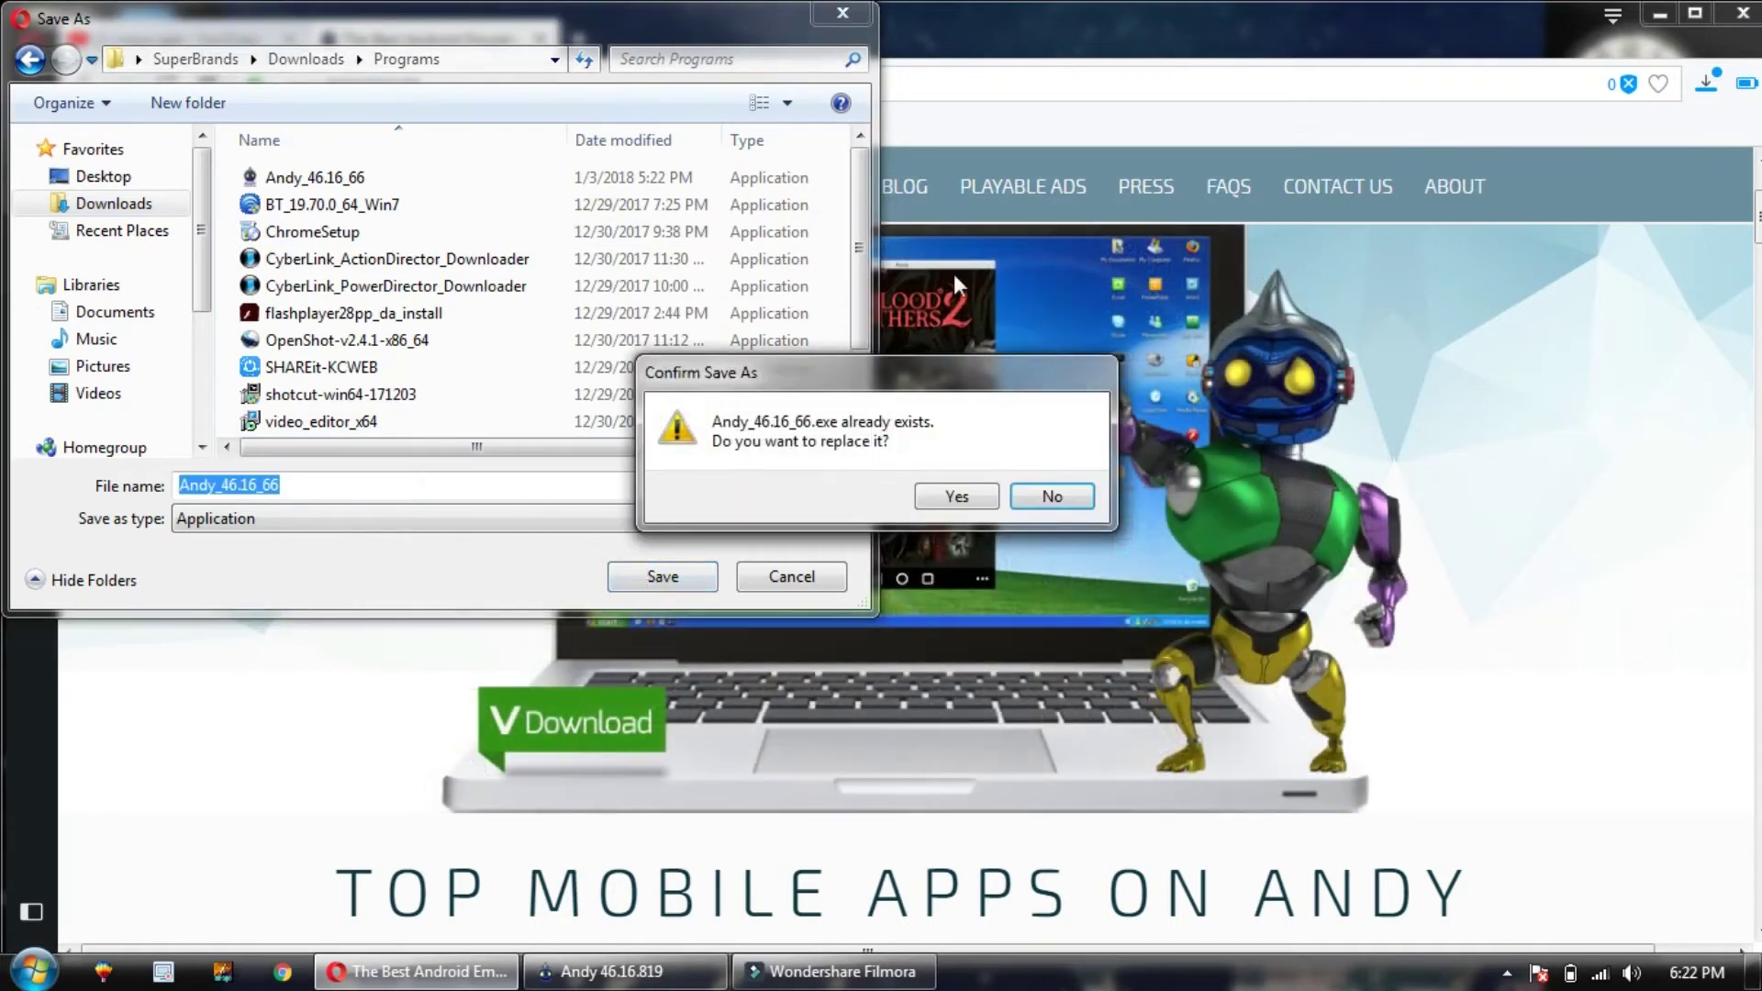
left_click(945, 497)
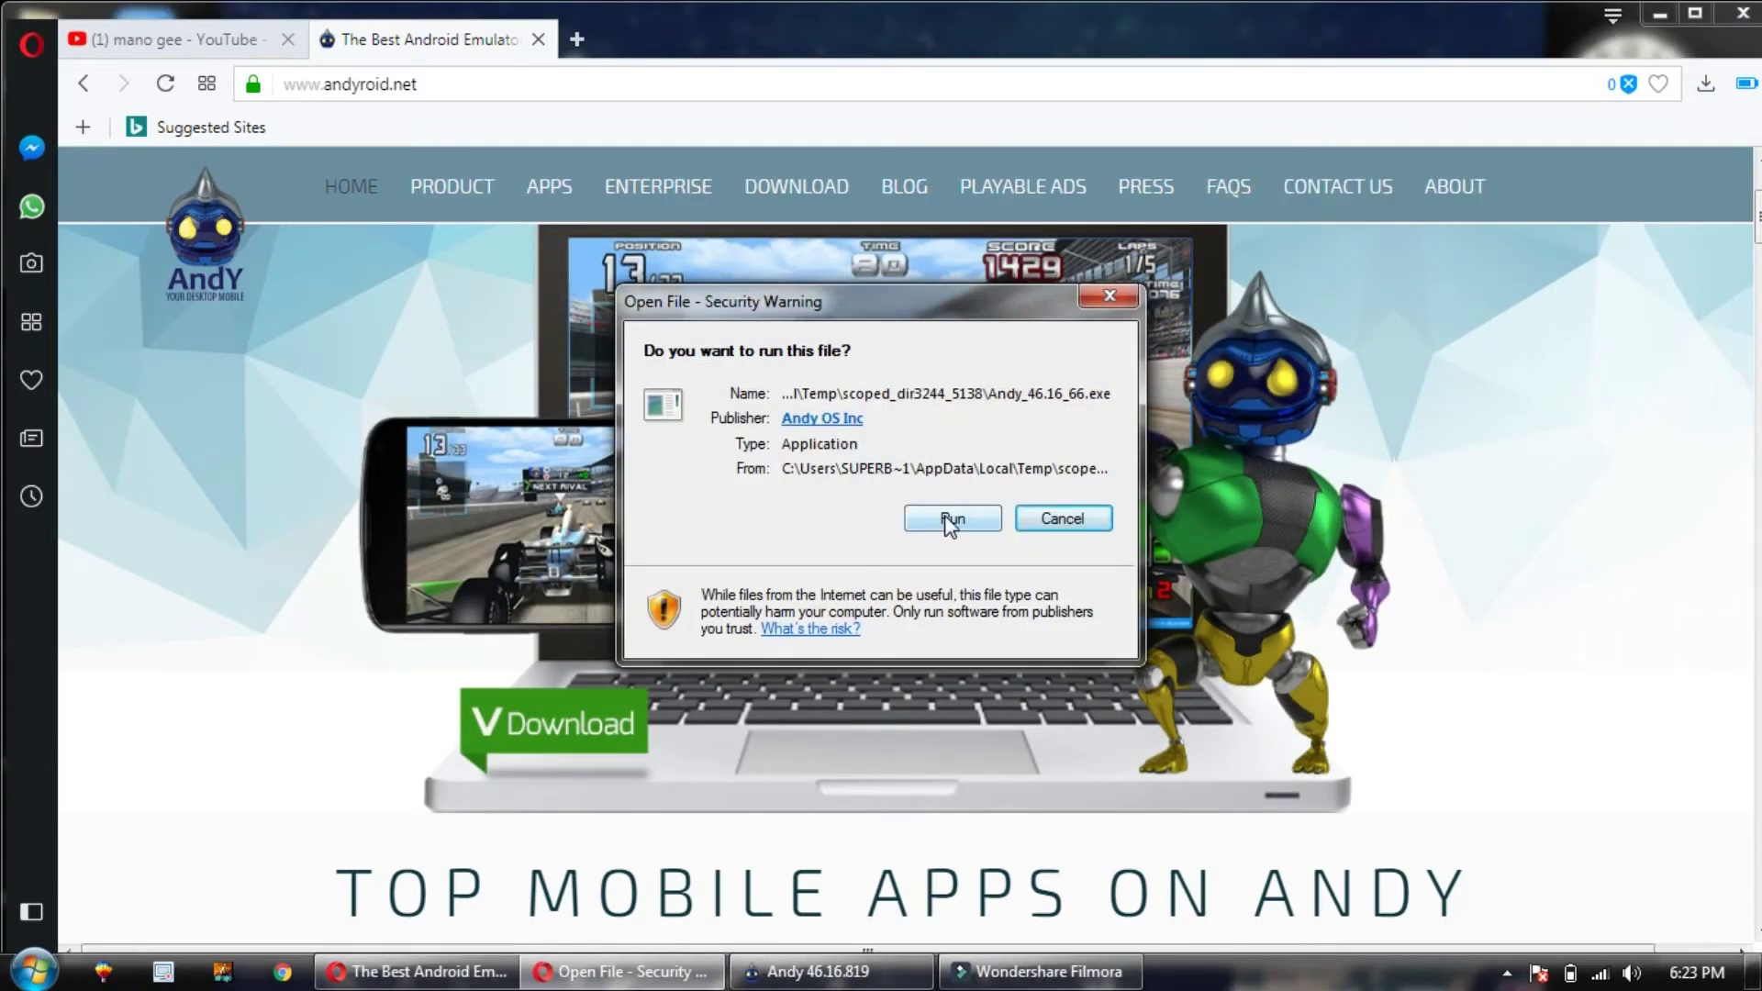
left_click(952, 519)
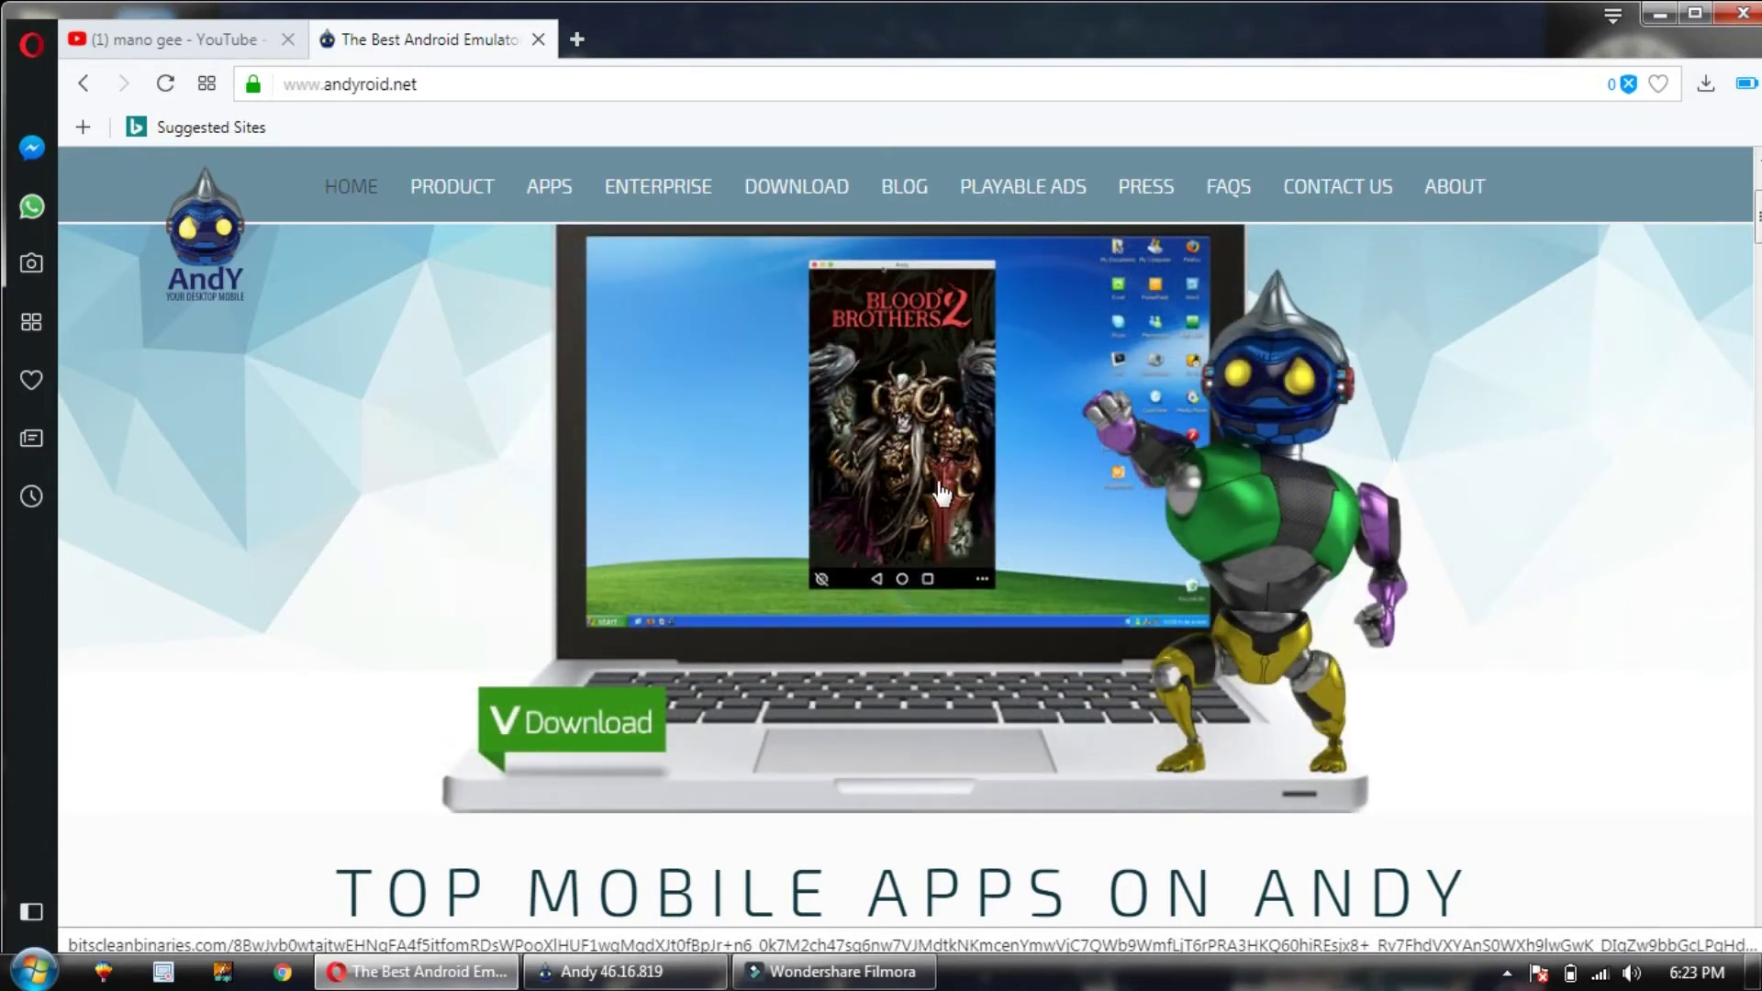
Step: Minimise the browser and try to launch the emulator from the Start Andy desktop shortcut
left_click(1660, 4)
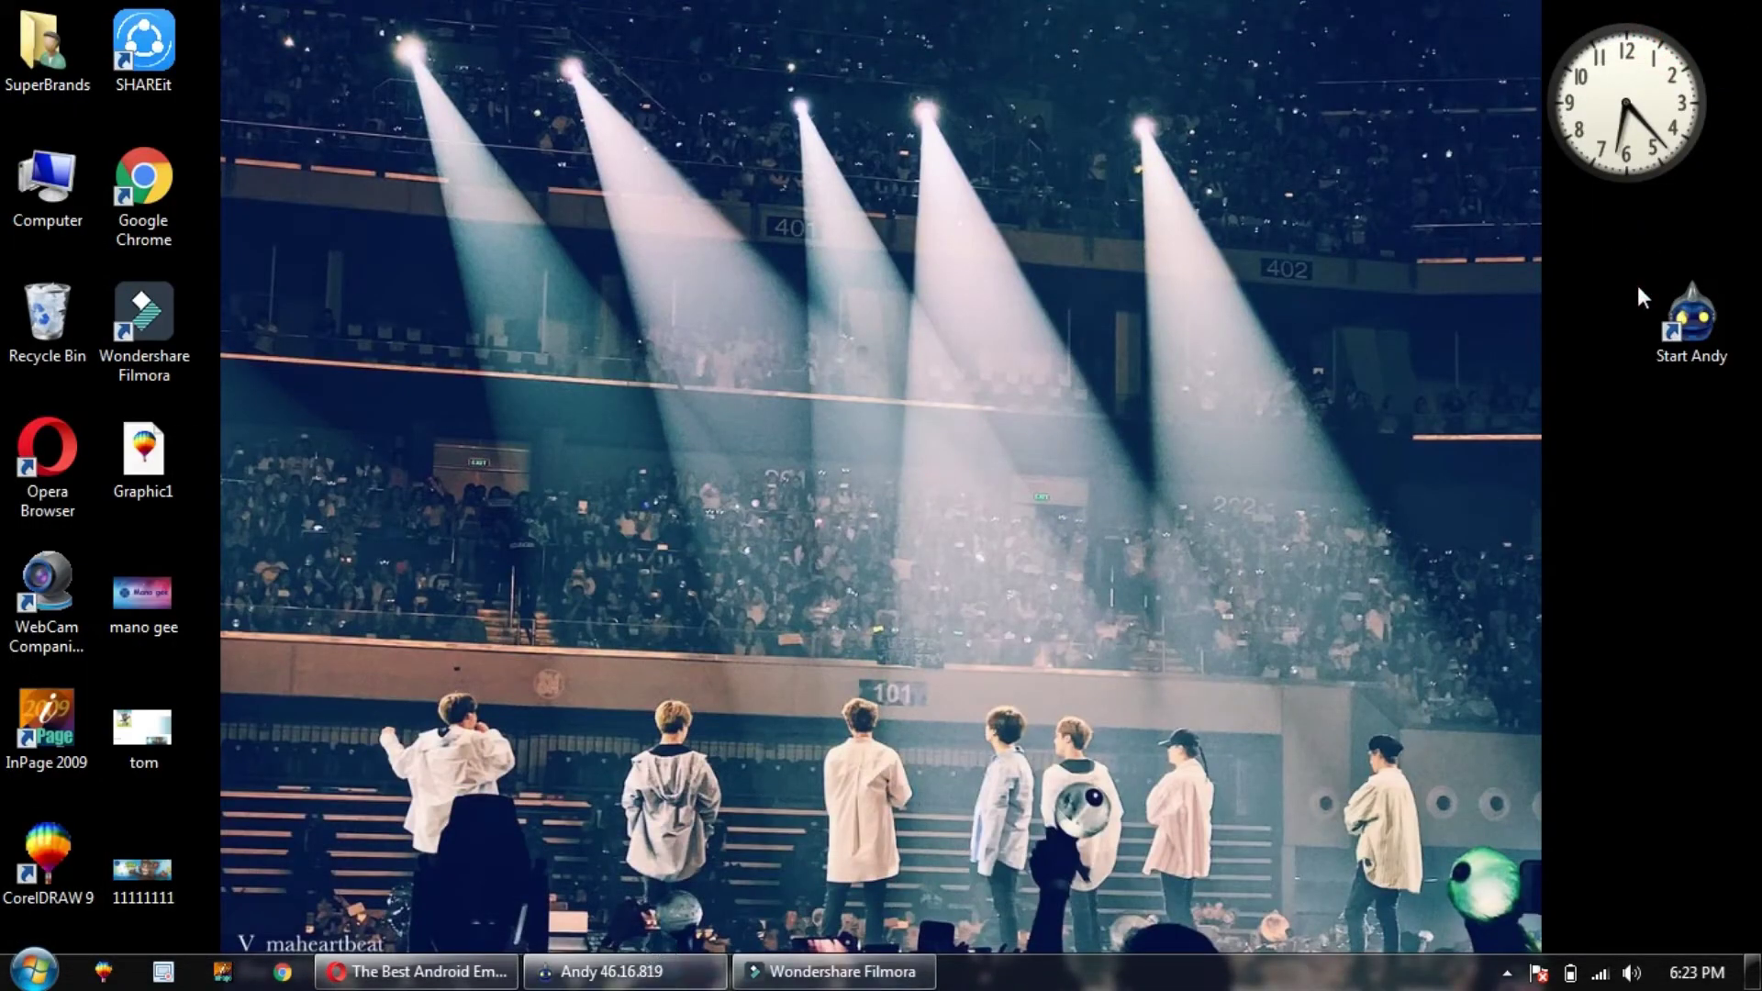
double_click(1691, 316)
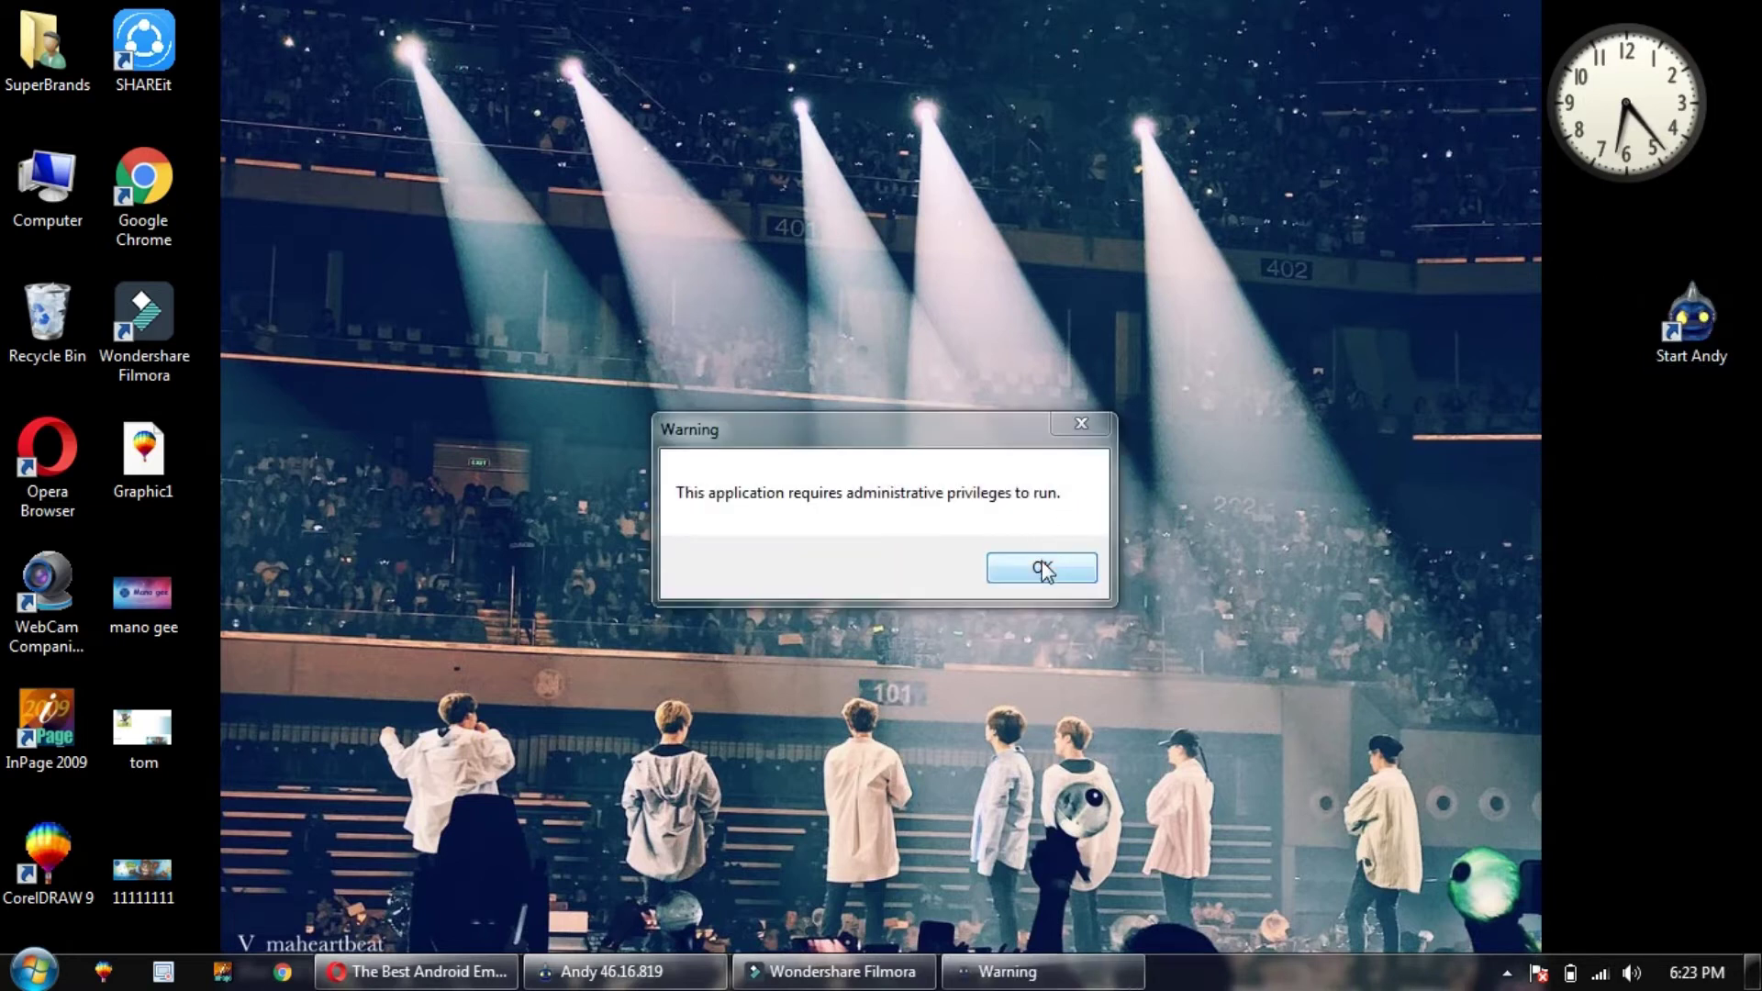
left_click(1042, 560)
double_click(1658, 343)
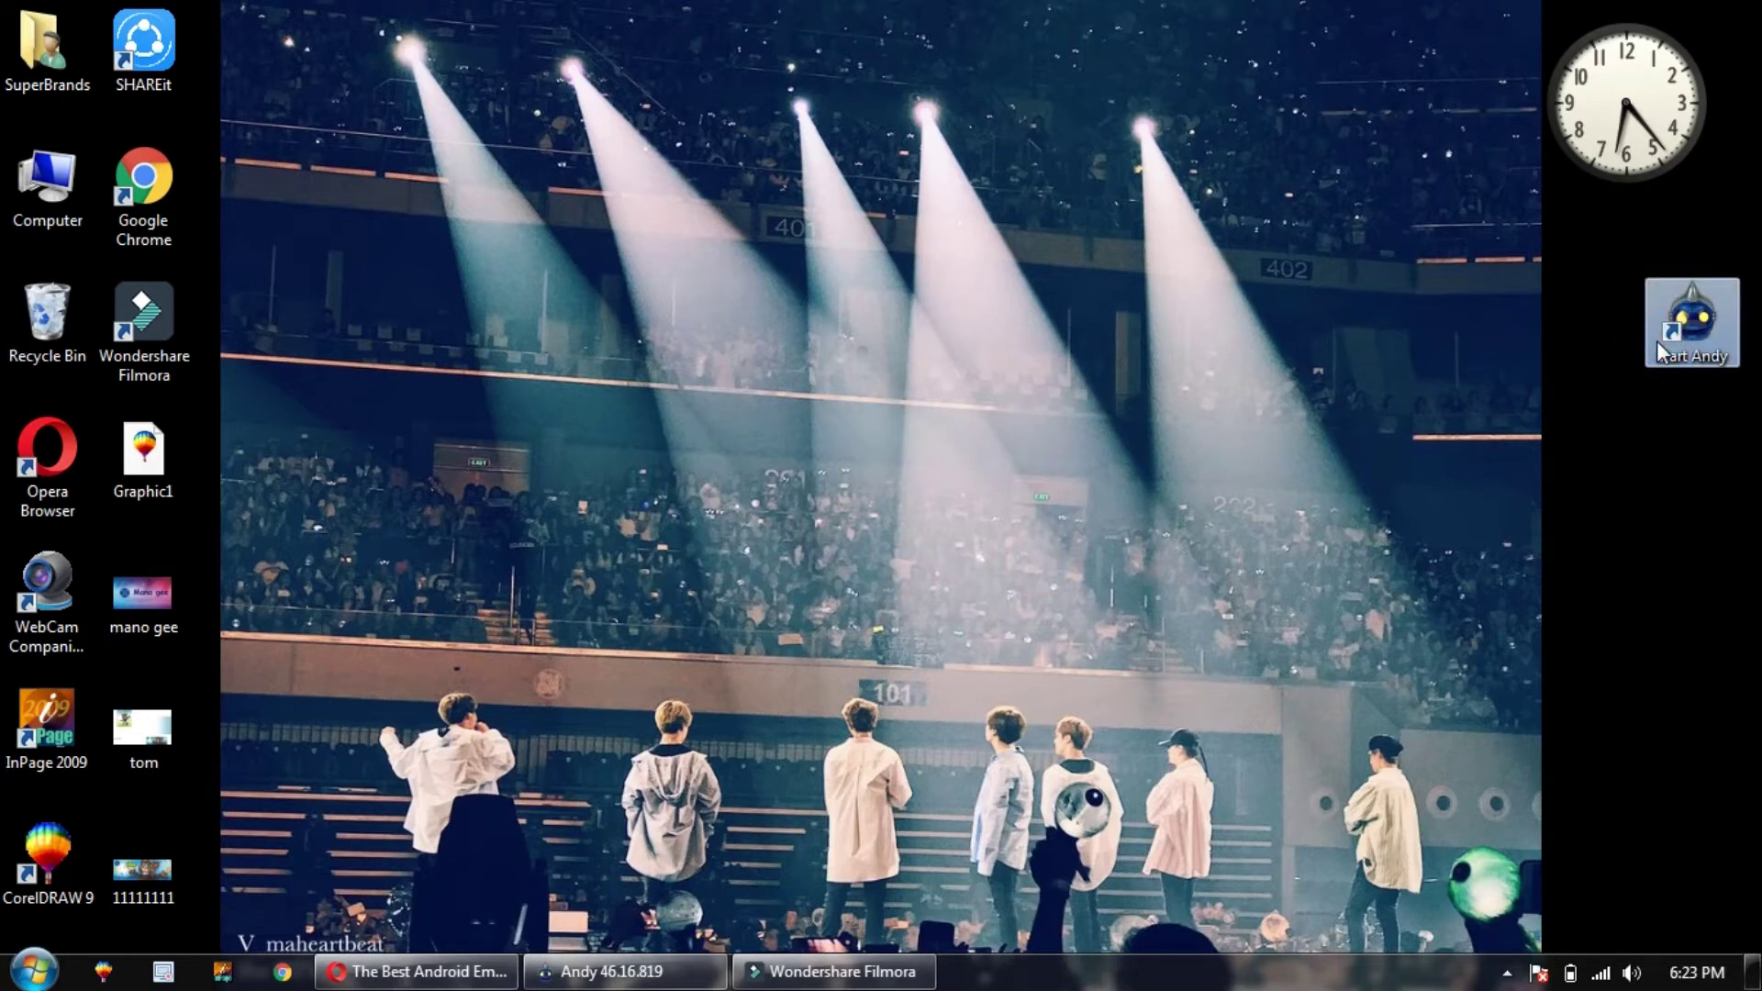
Step: Switch to the running Andy 46.16.819 window and expand it to full screen
left_click(675, 978)
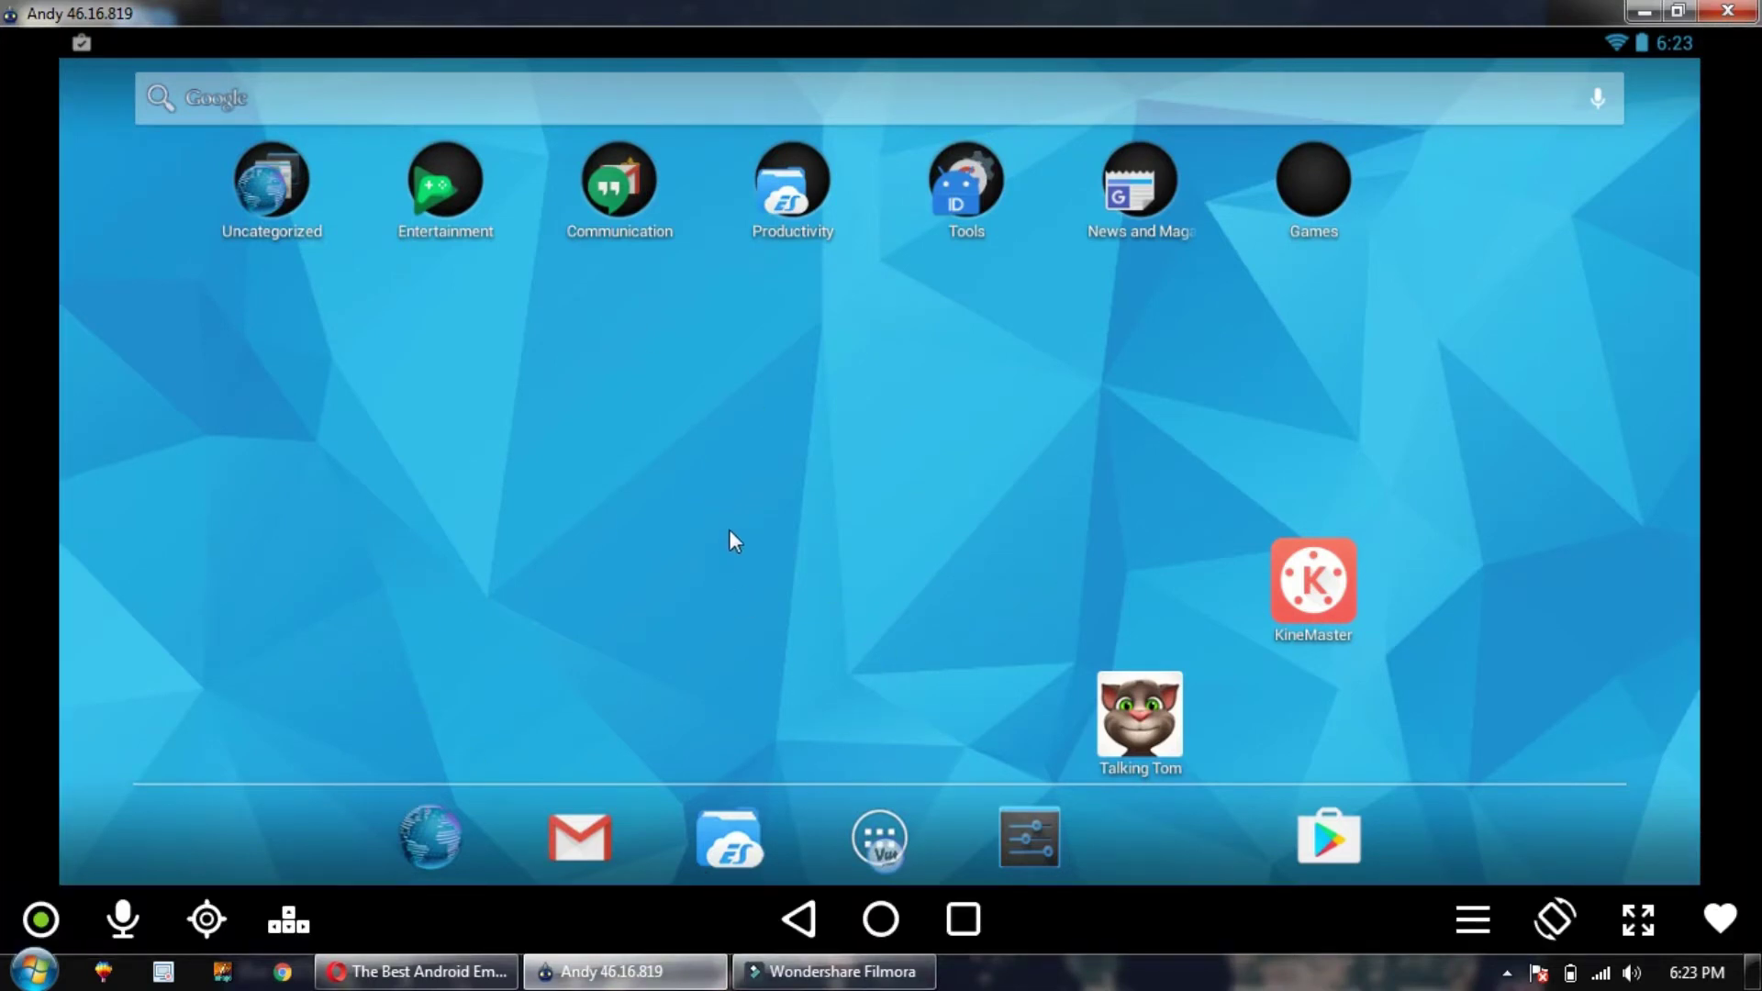
left_click(1639, 920)
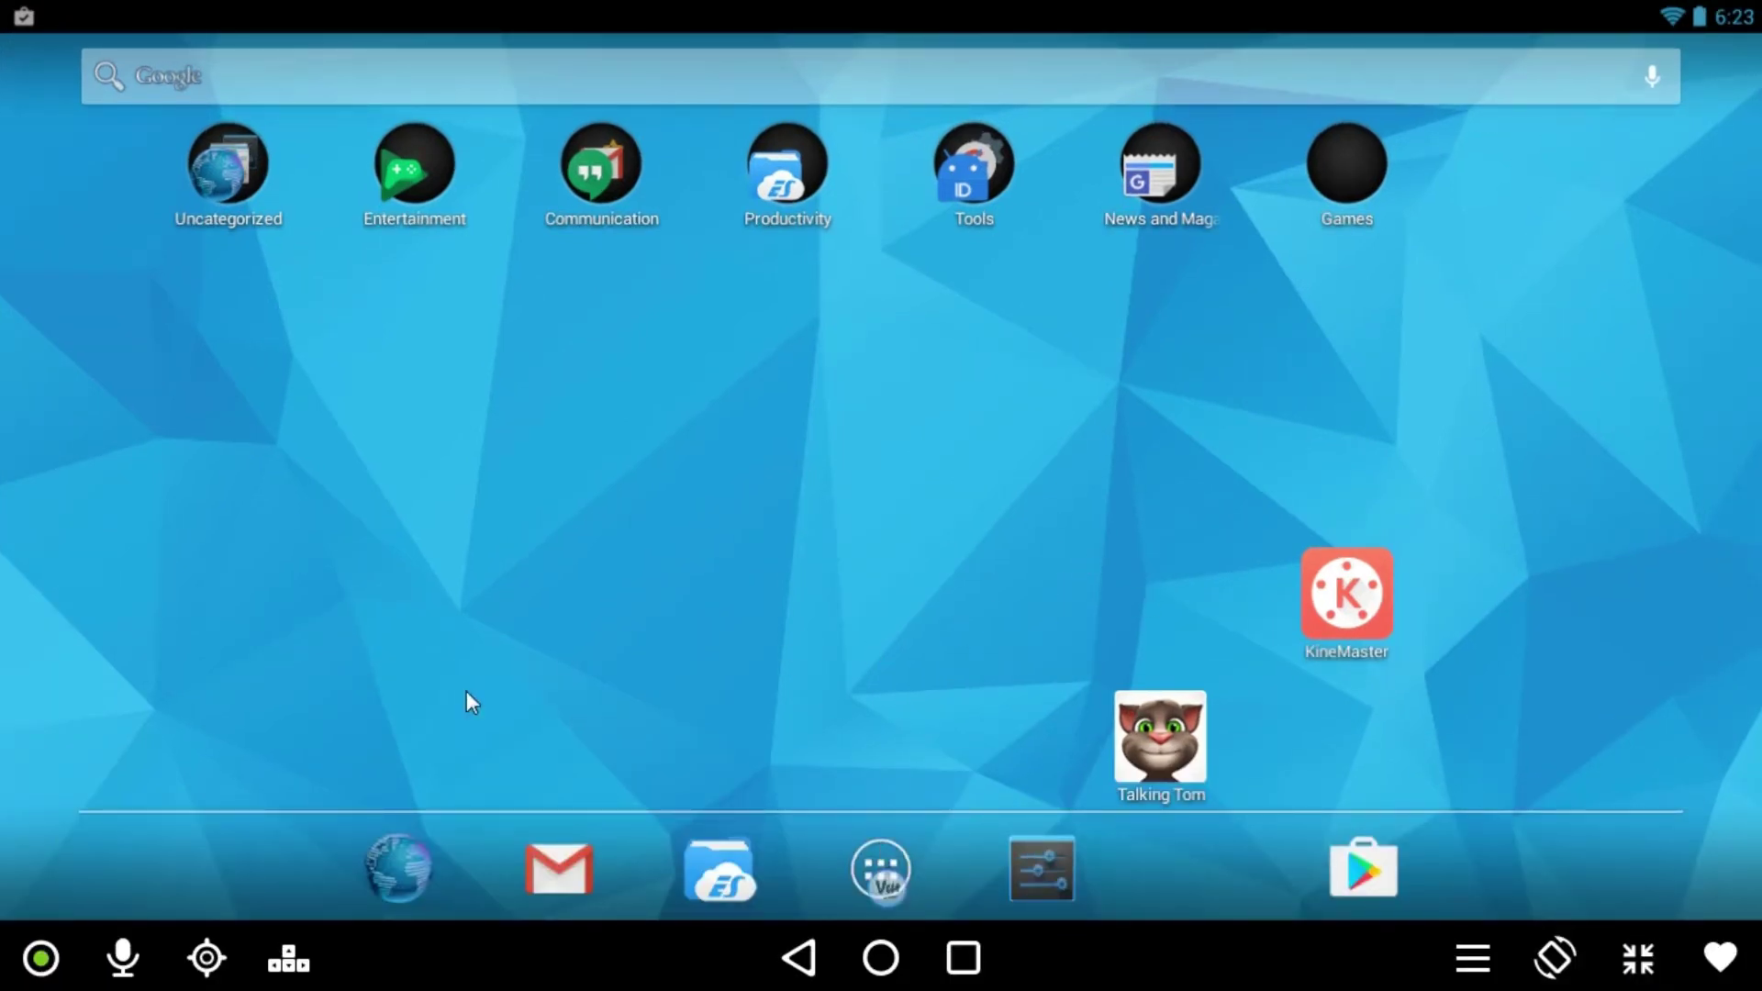
left_click(877, 867)
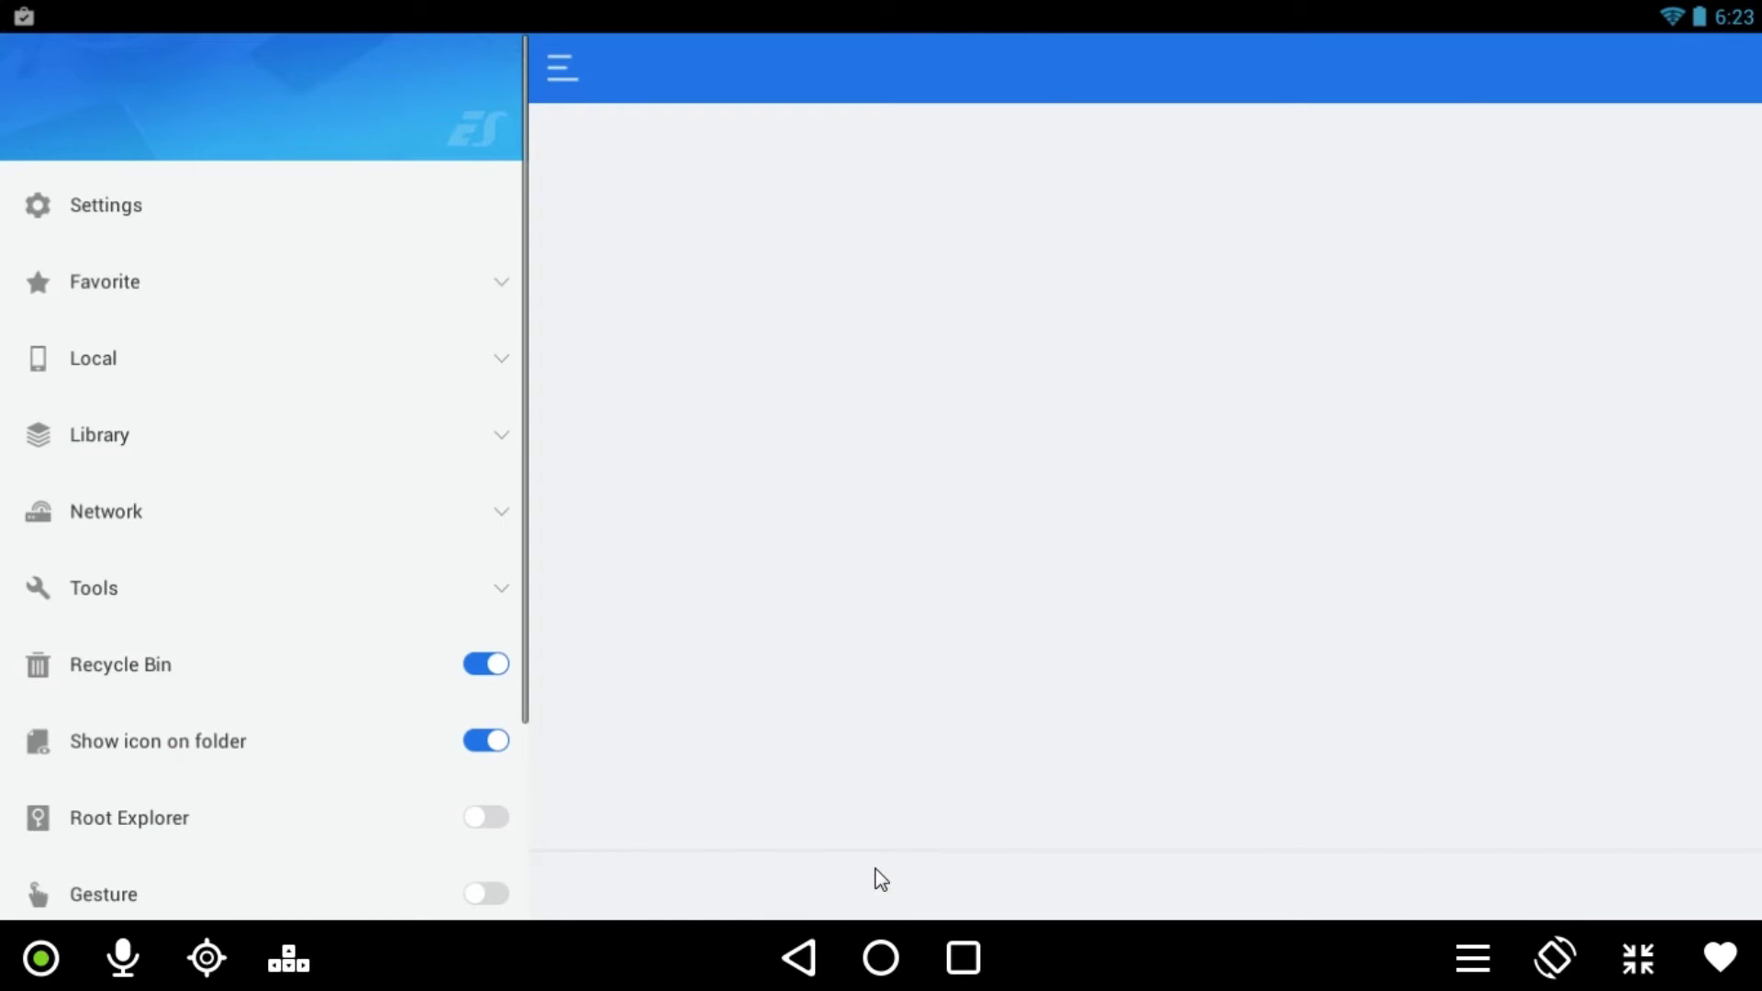
left_click(821, 959)
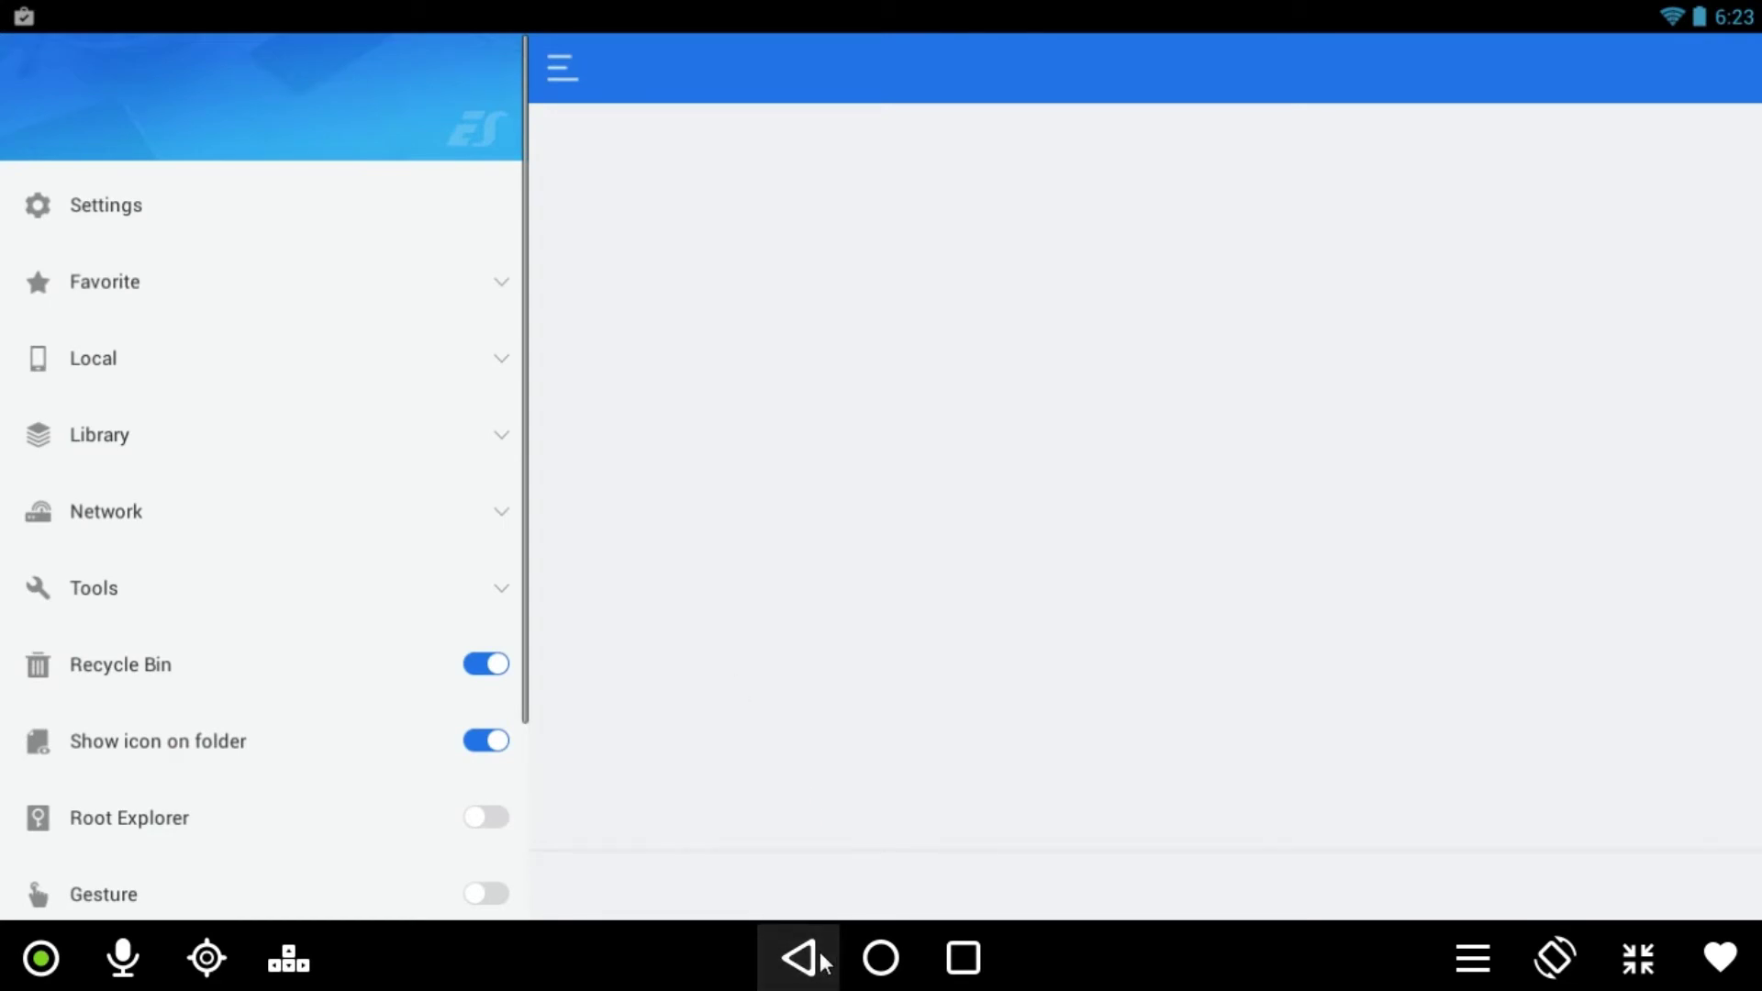
left_click(881, 971)
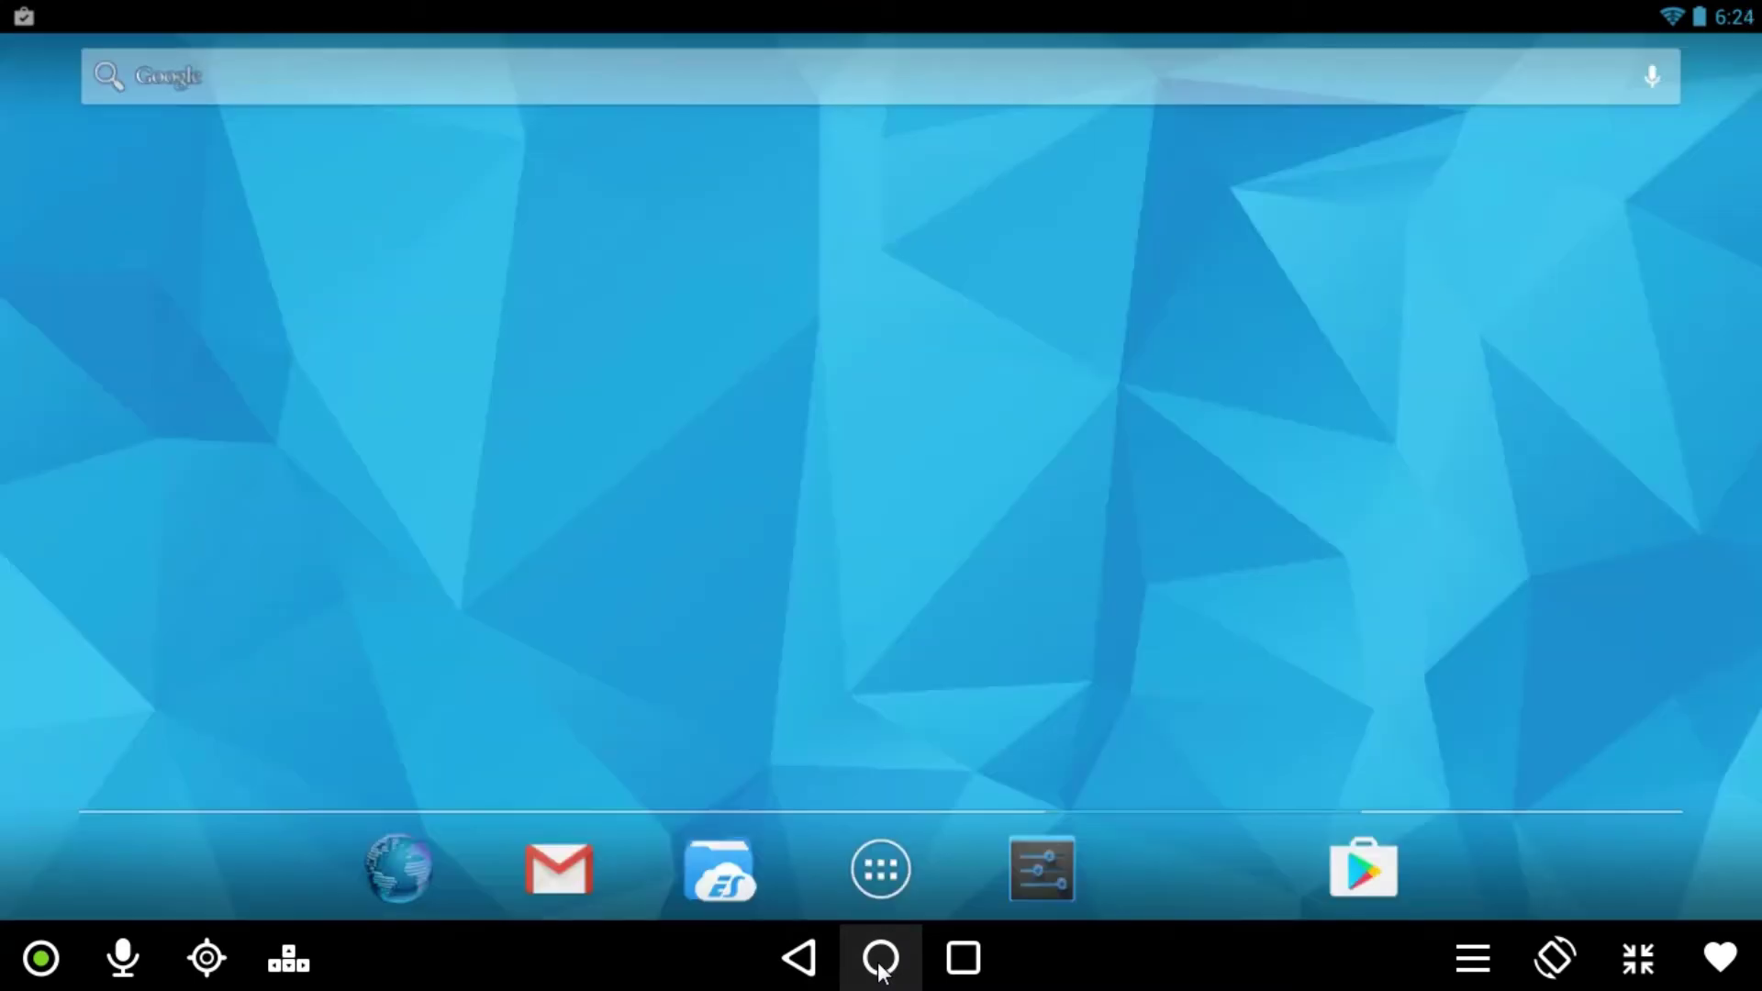
Step: From the full app list in portrait orientation, open the Play Store and uninstall Talking Tom Cat
left_click(872, 872)
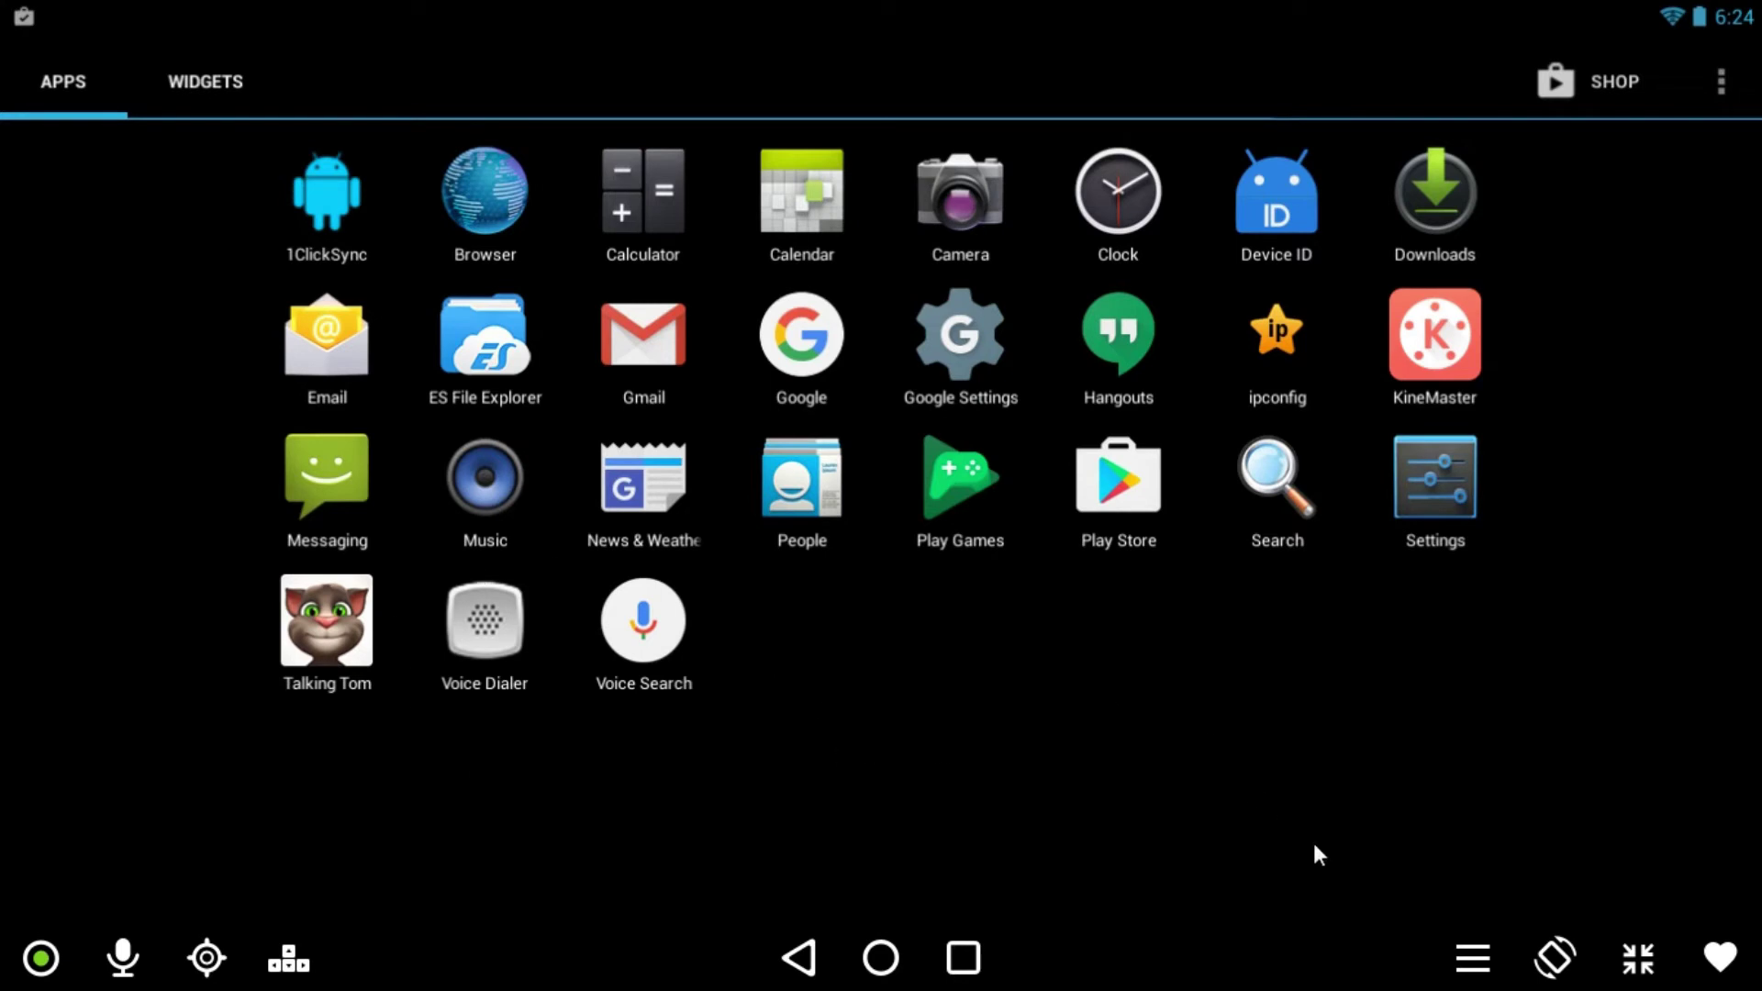
left_click(1567, 957)
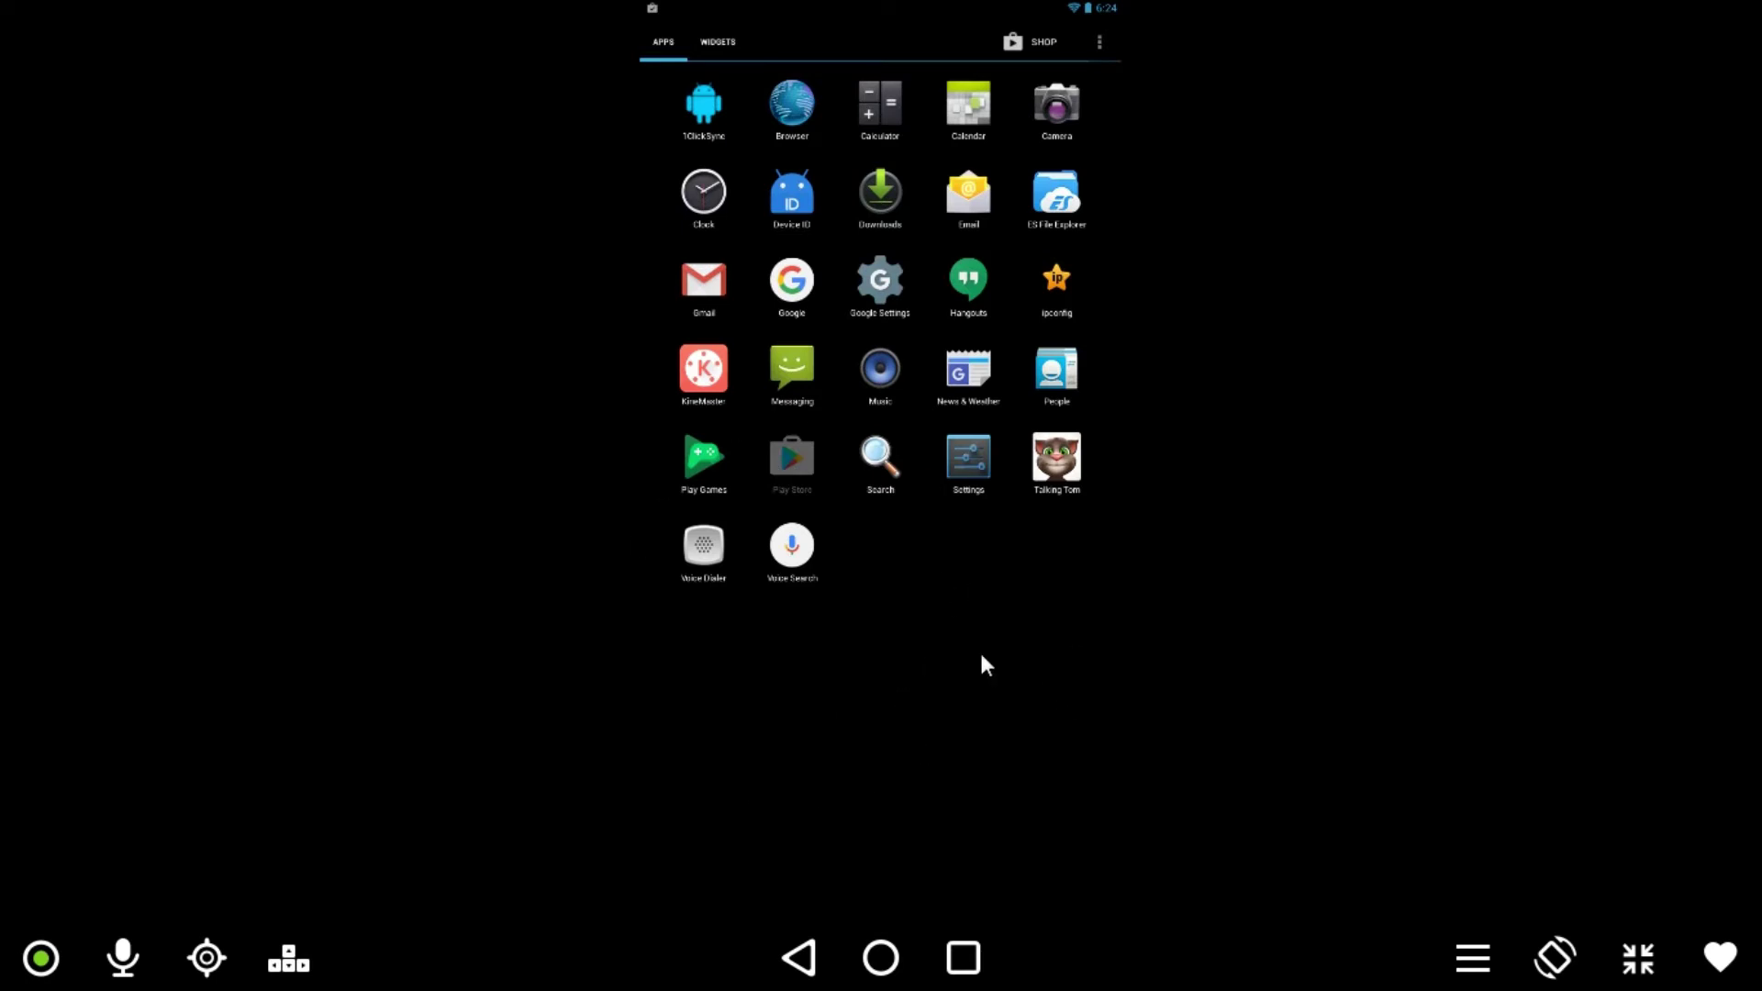
left_click(826, 454)
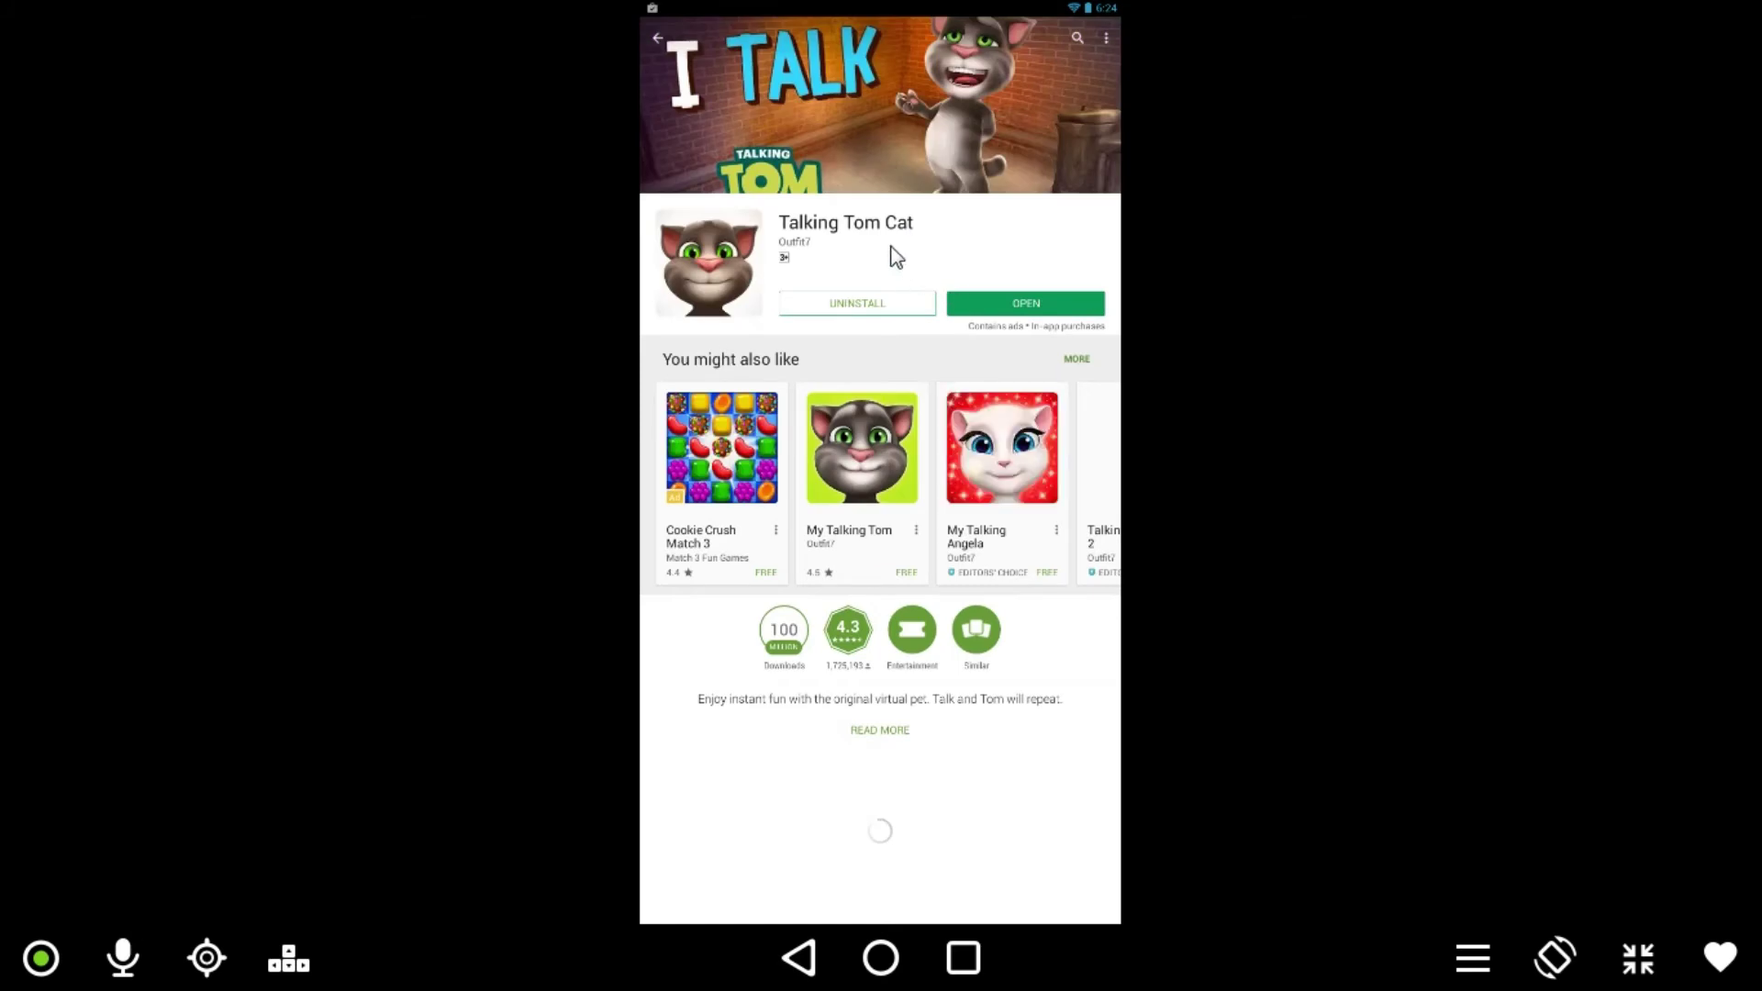
left_click(869, 305)
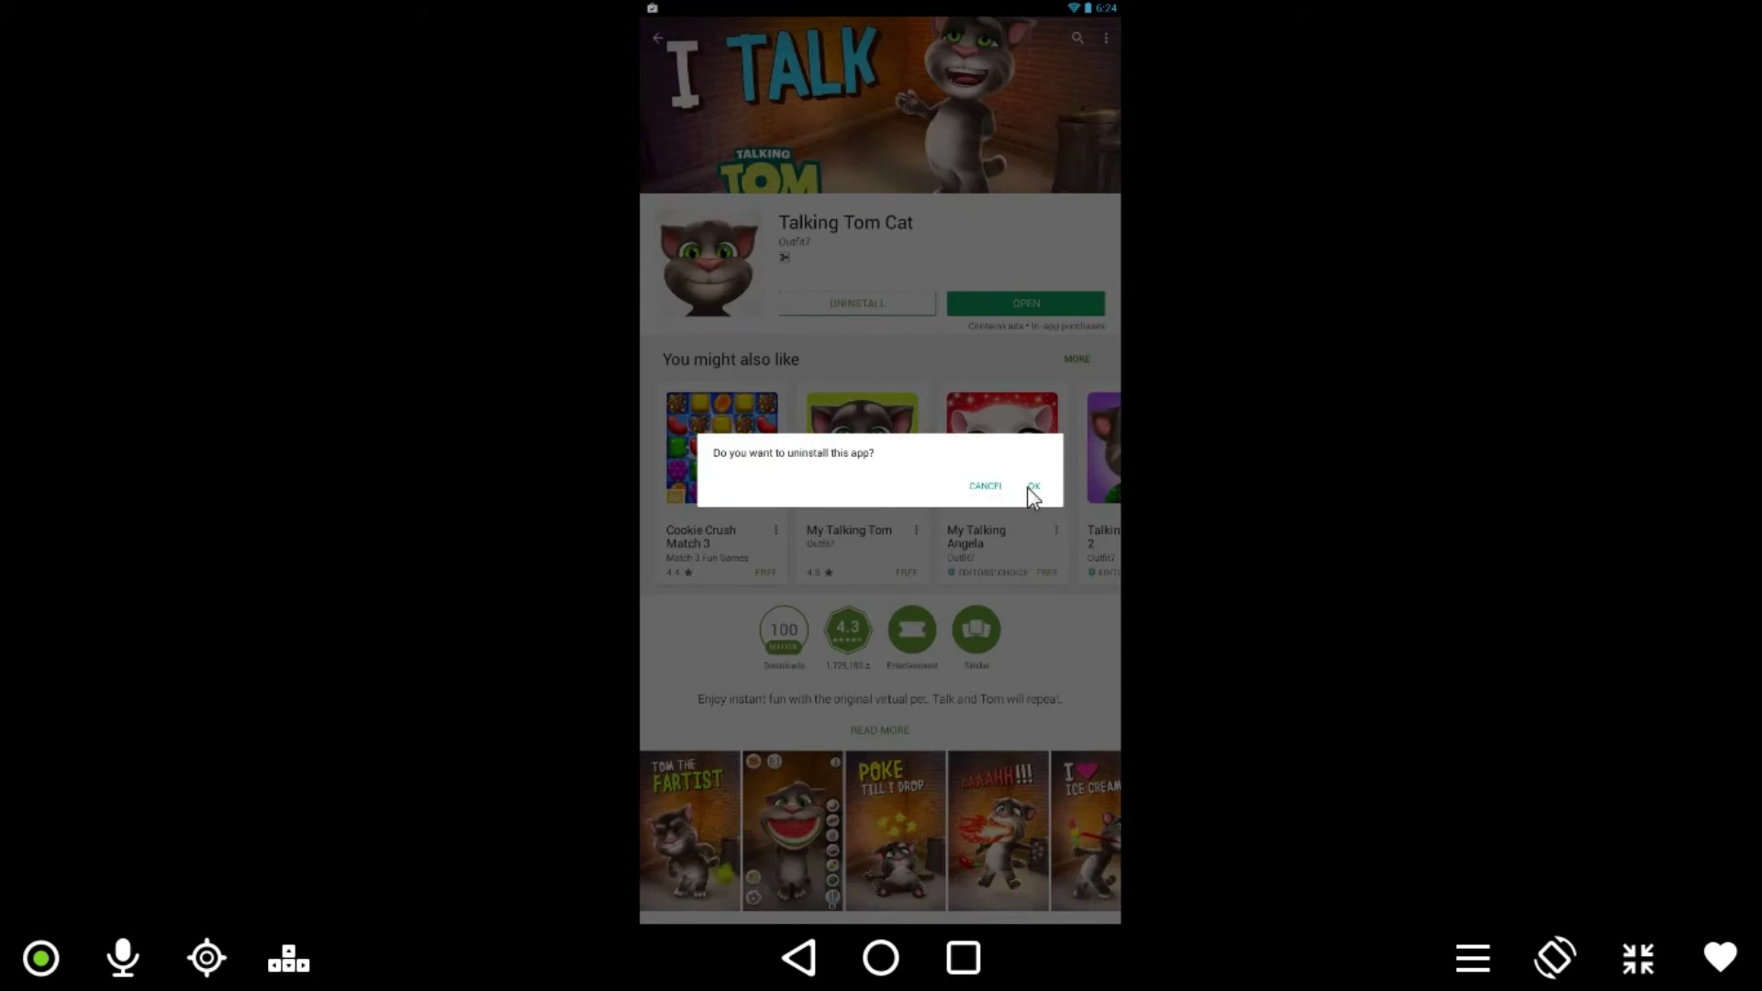
left_click(1029, 488)
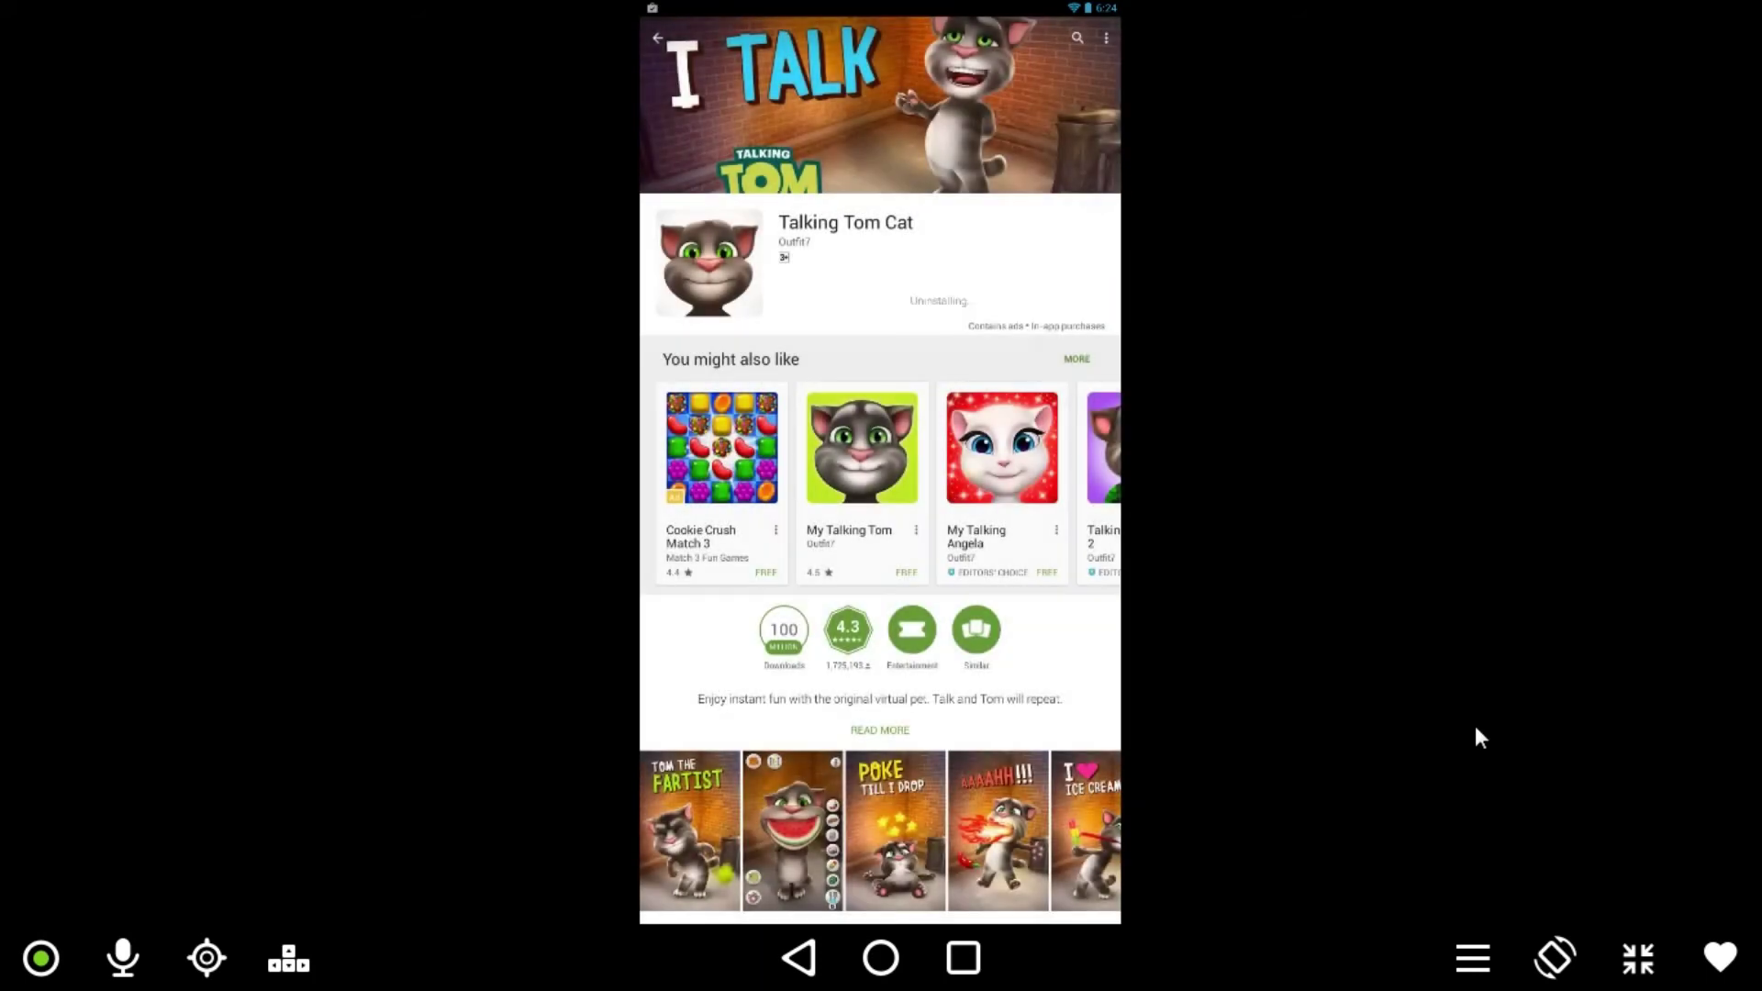
Step: Return the emulator to landscape orientation and search the Play Store for "talking tom"
left_click(1563, 957)
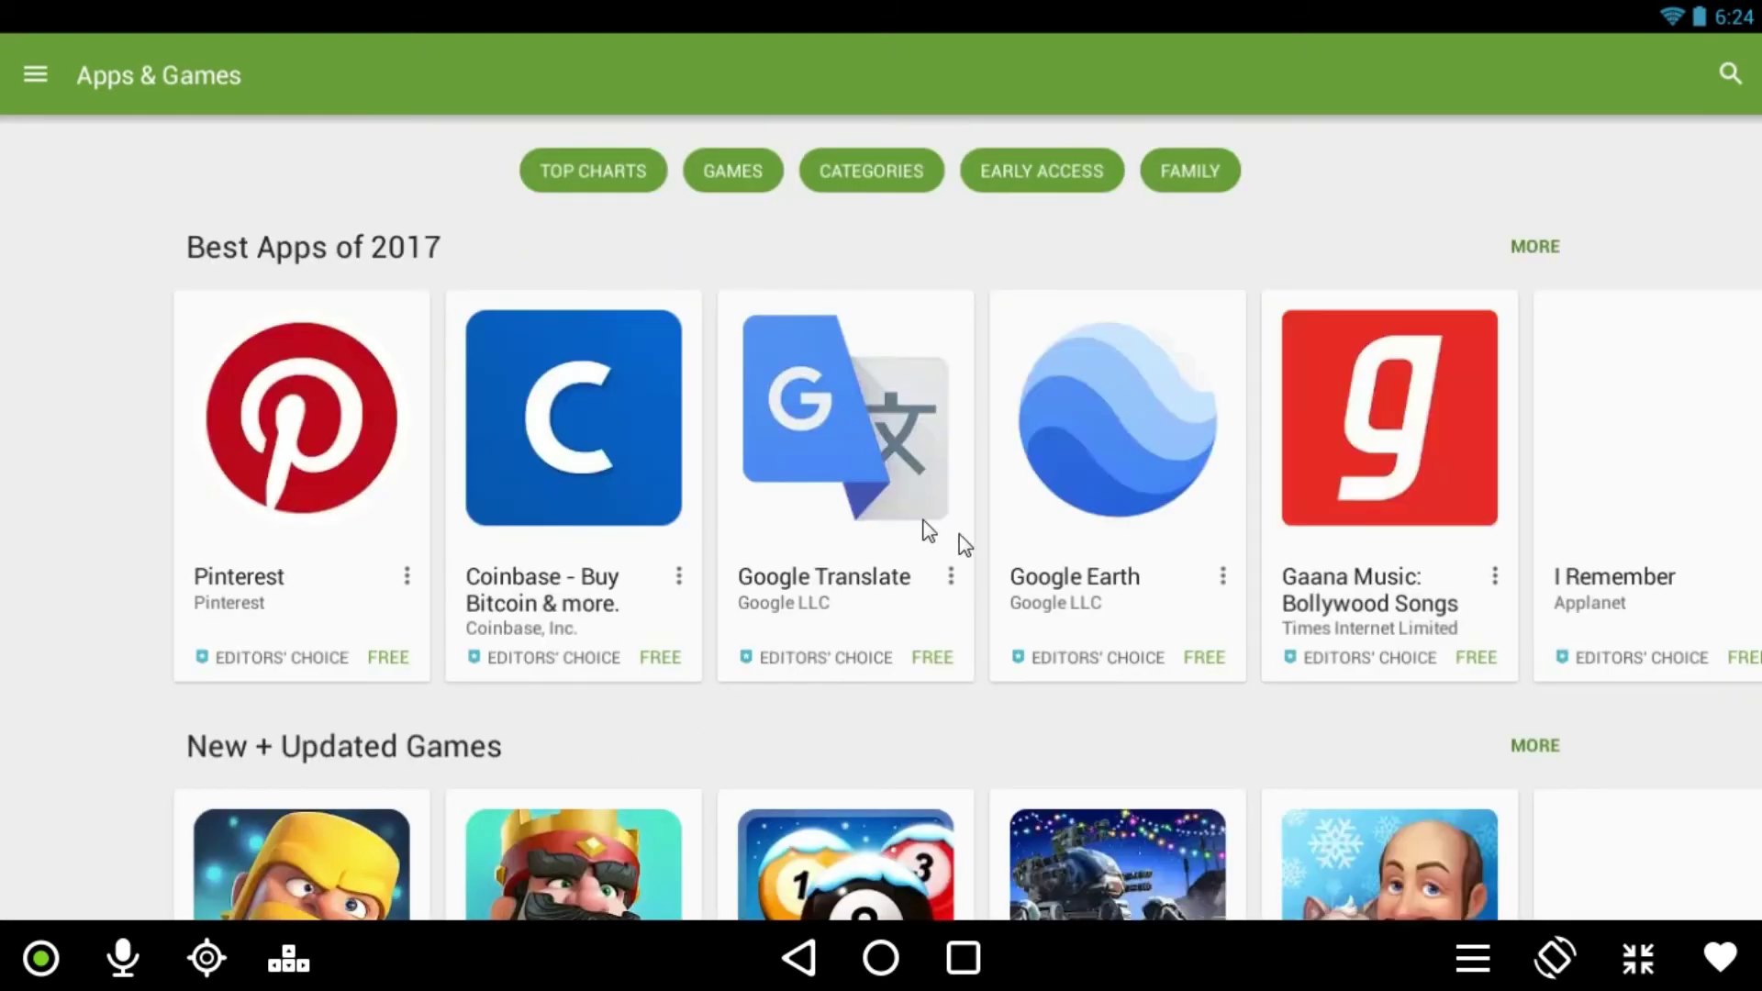
left_click(1731, 73)
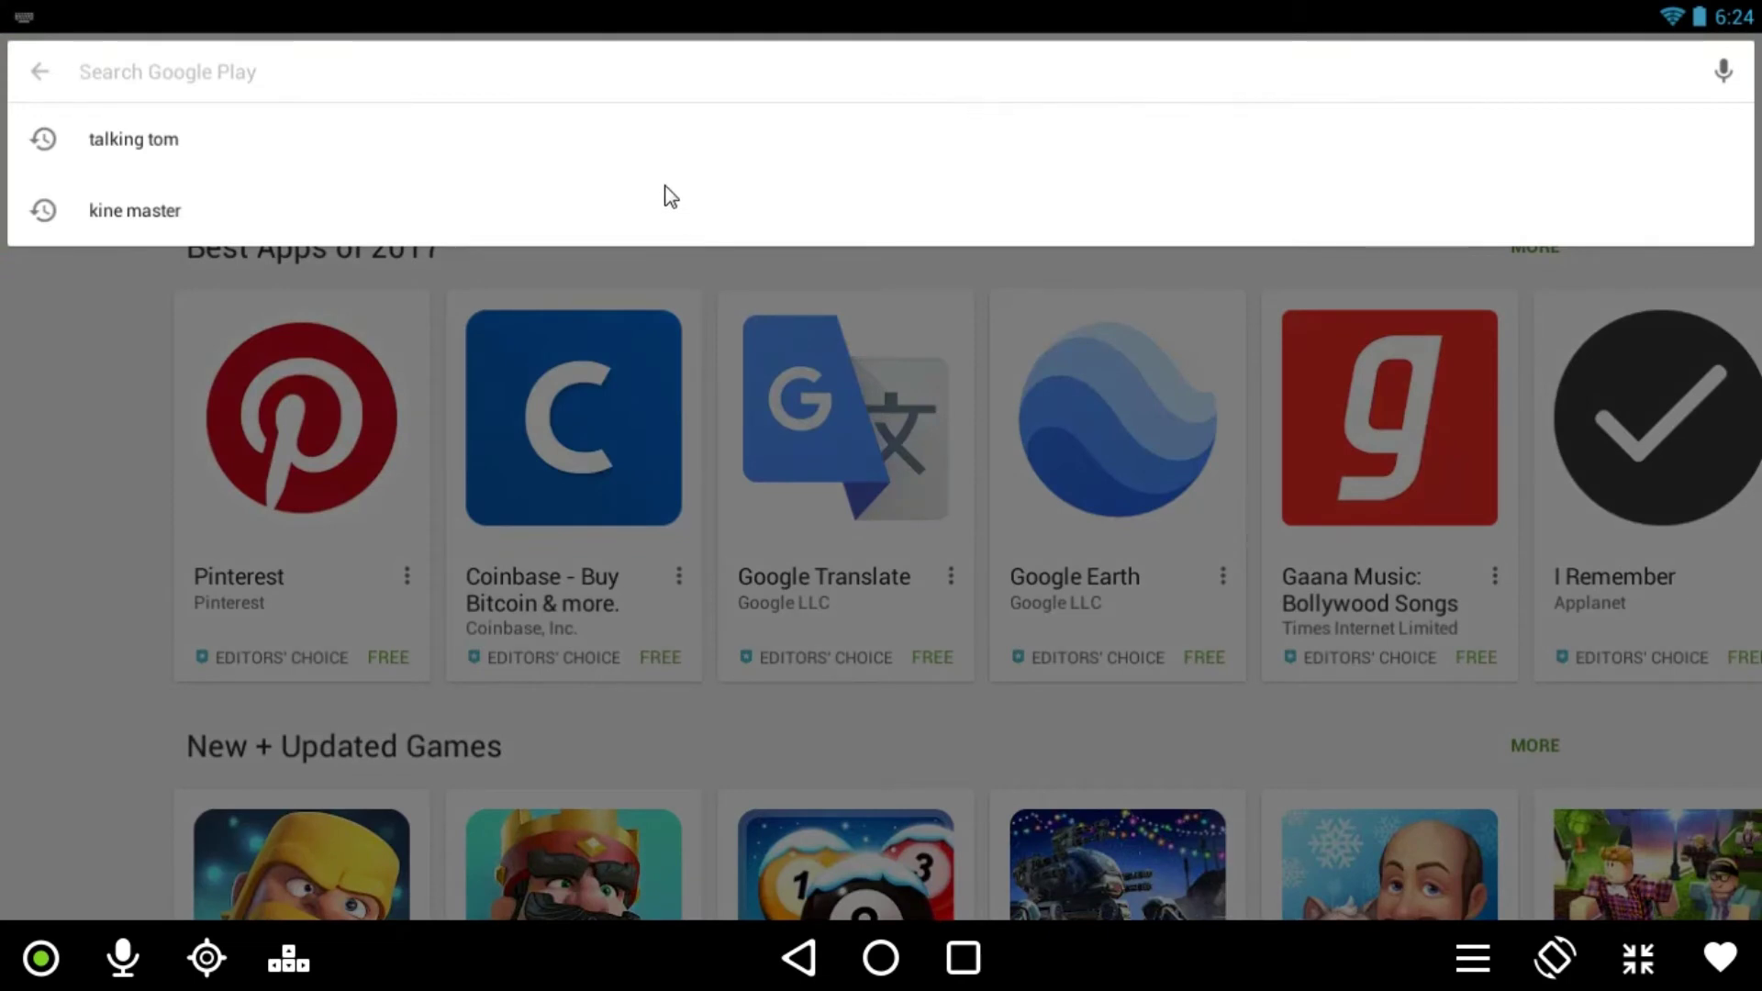
type("talking")
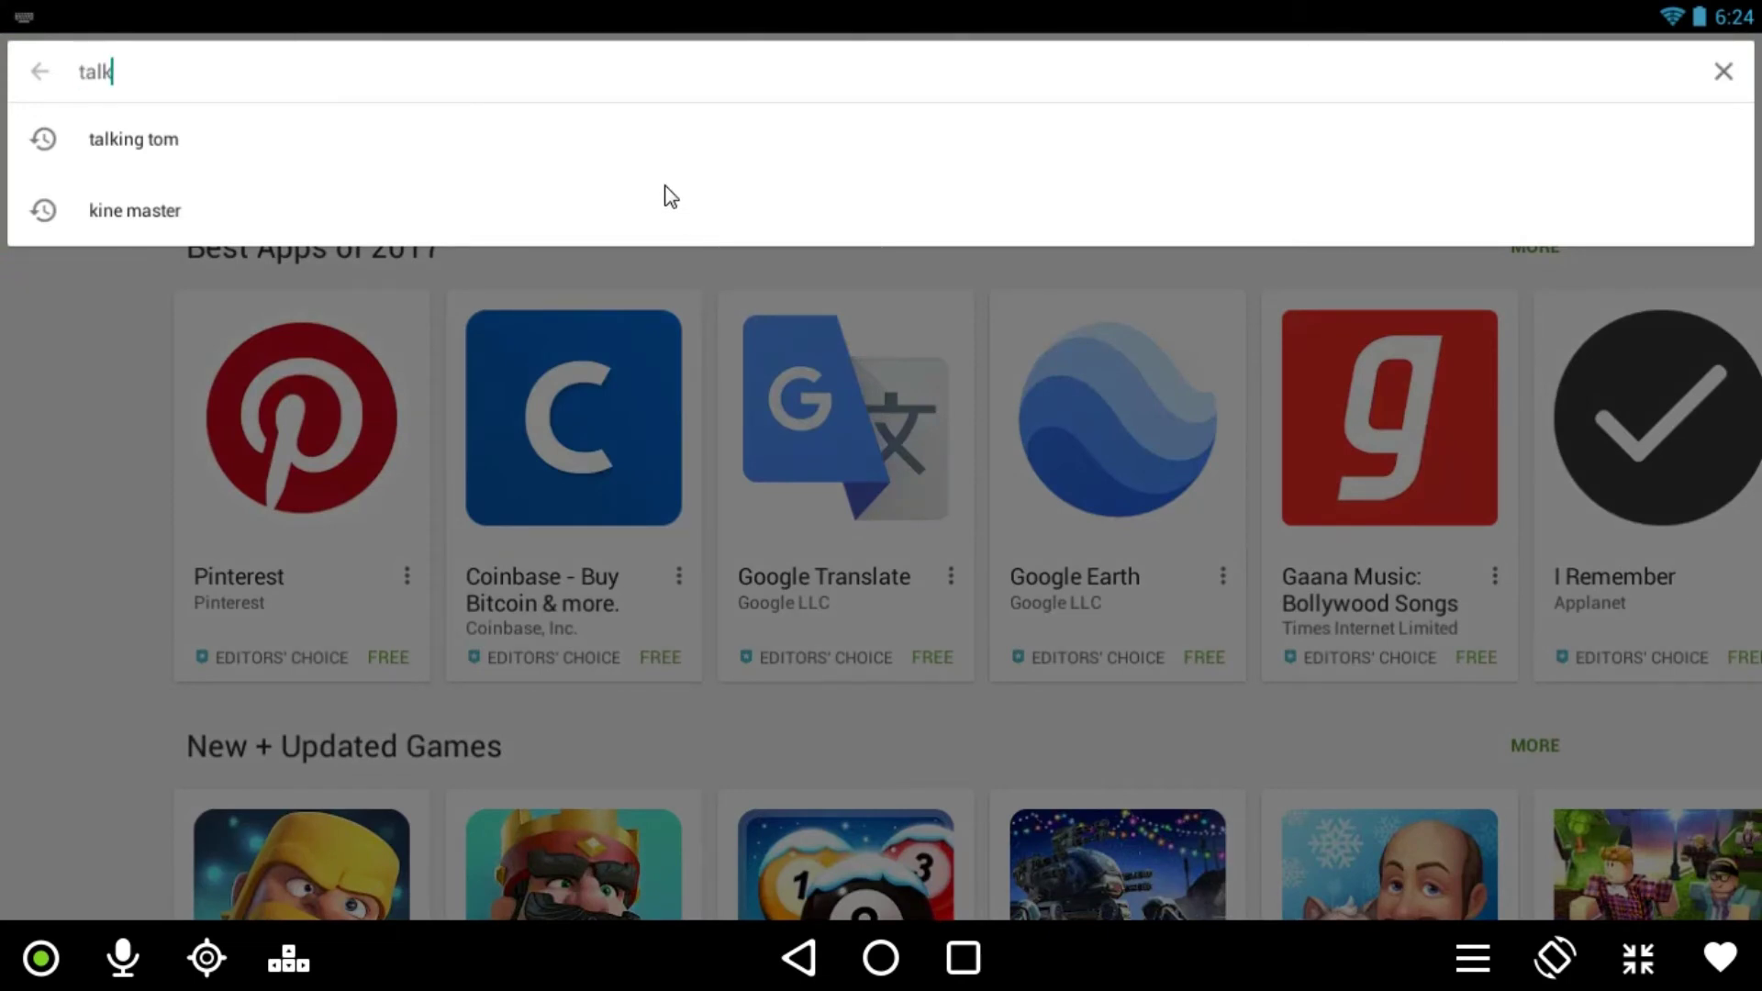
type(" tom")
key("Return")
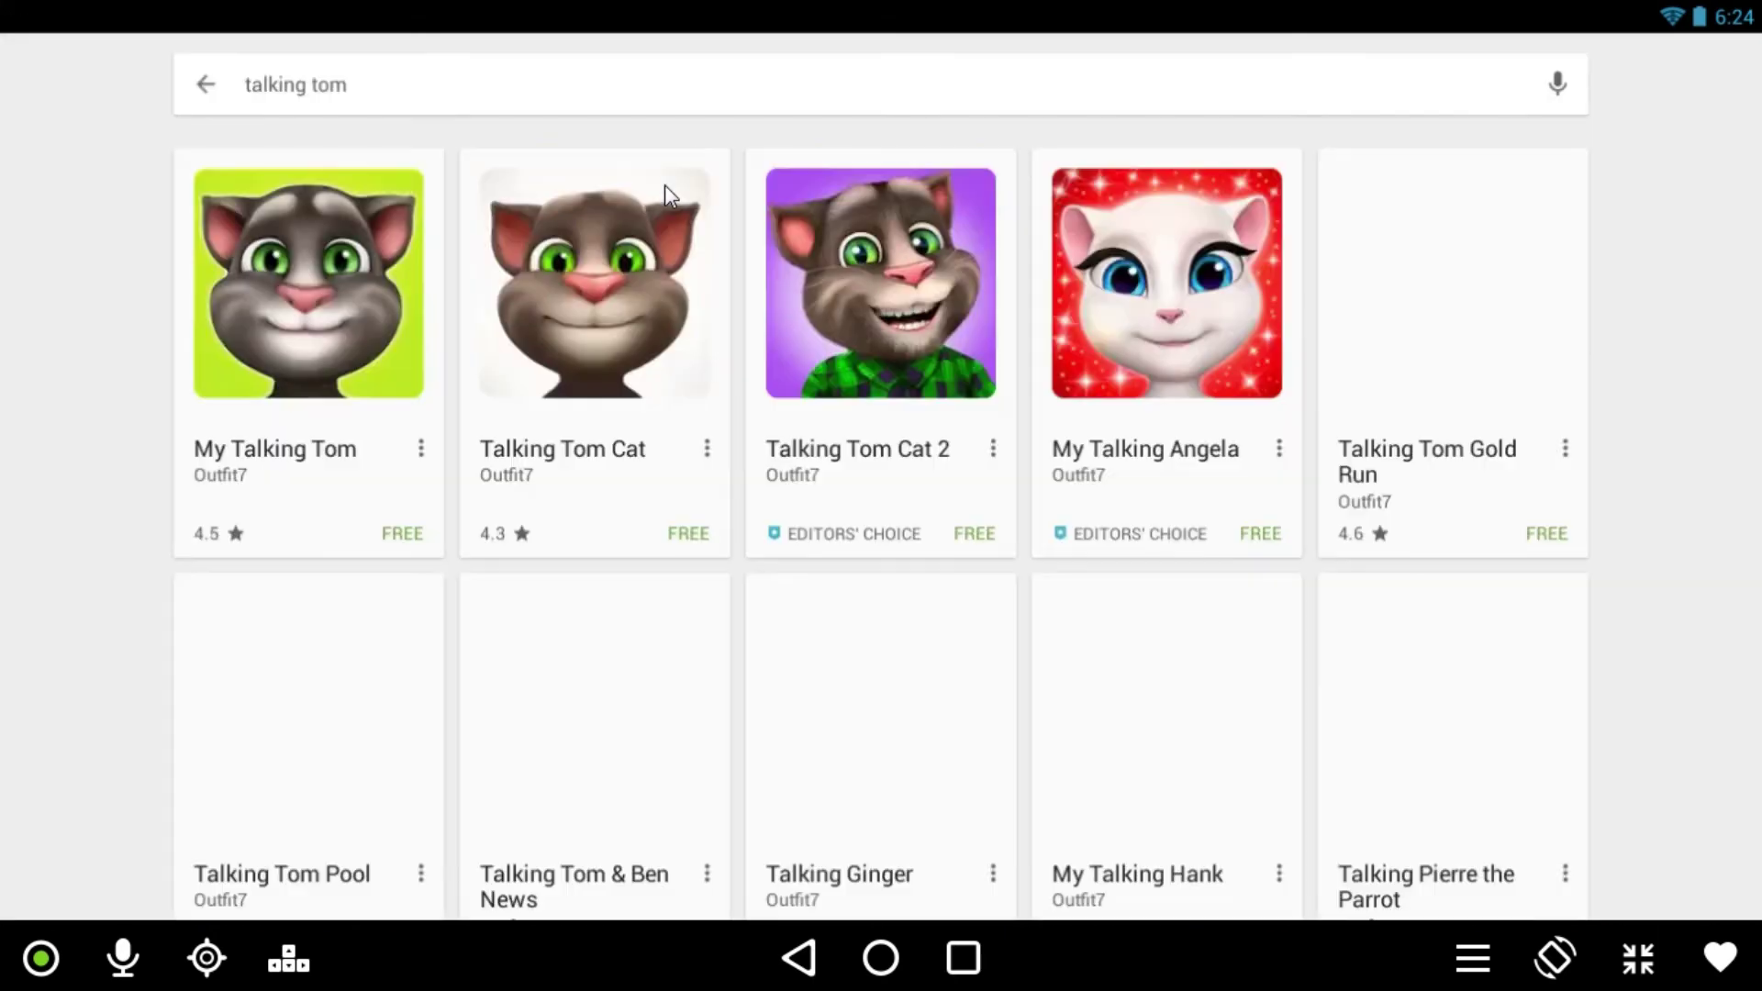
Step: Install Talking Tom Cat from the search results and accept its requested permissions
left_click(587, 314)
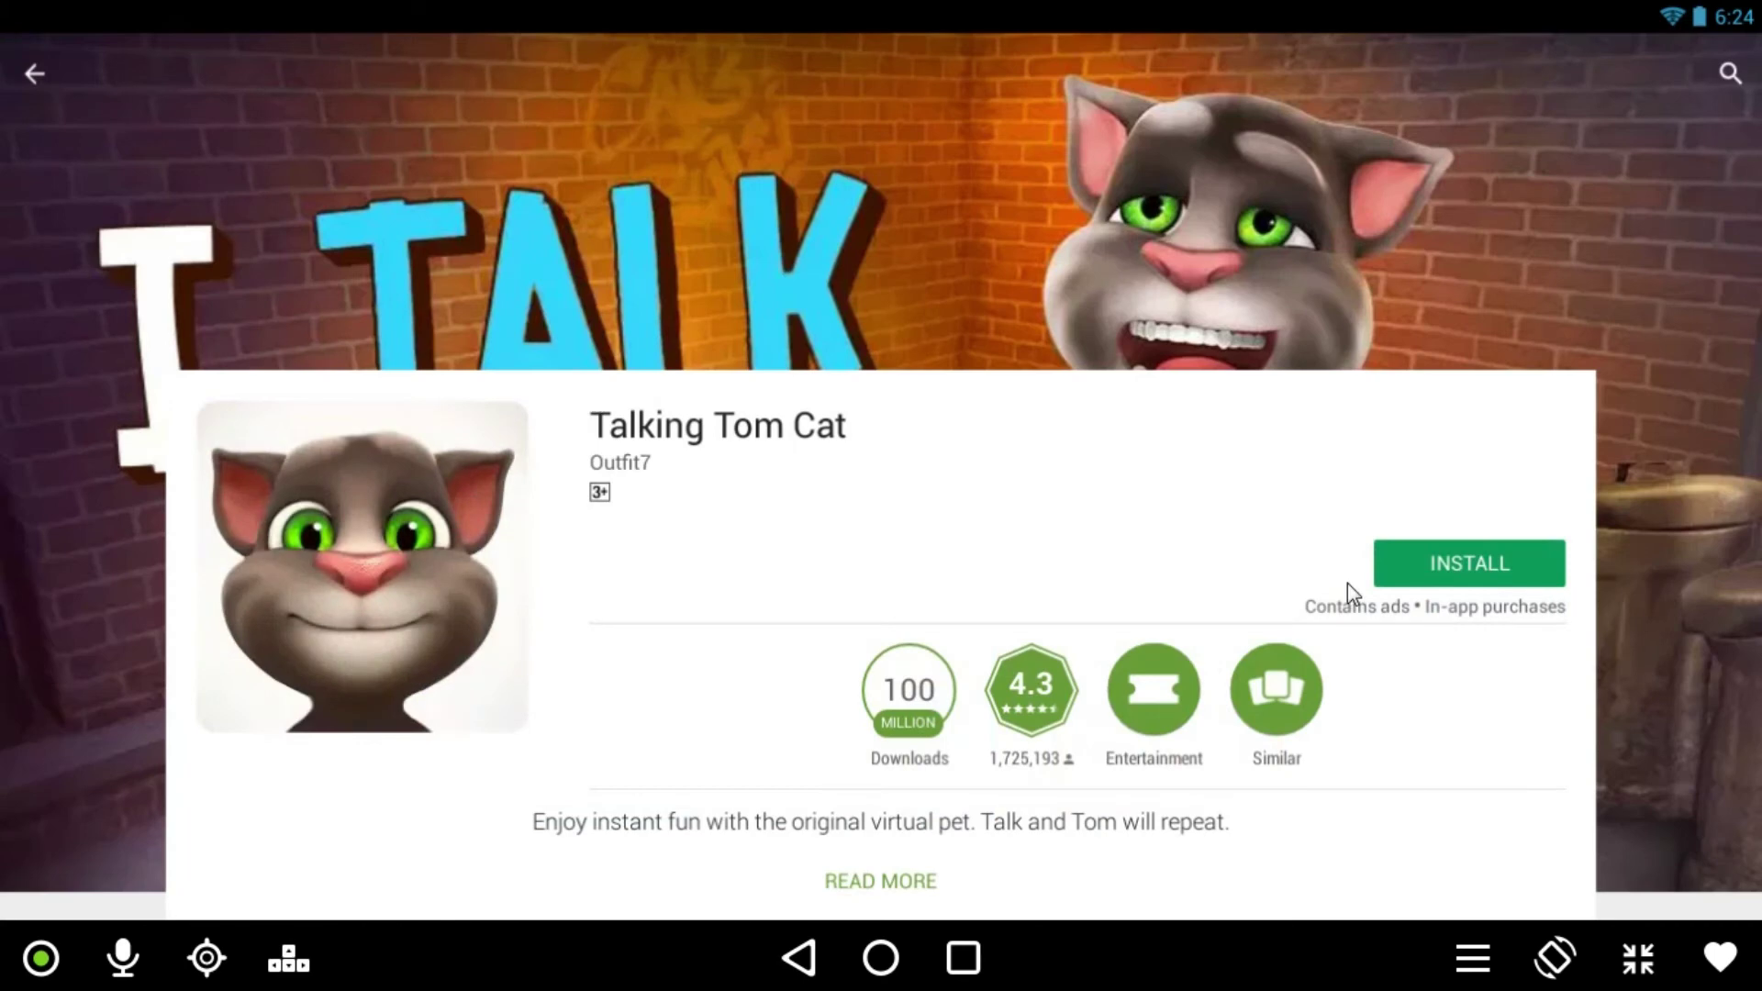
left_click(1396, 576)
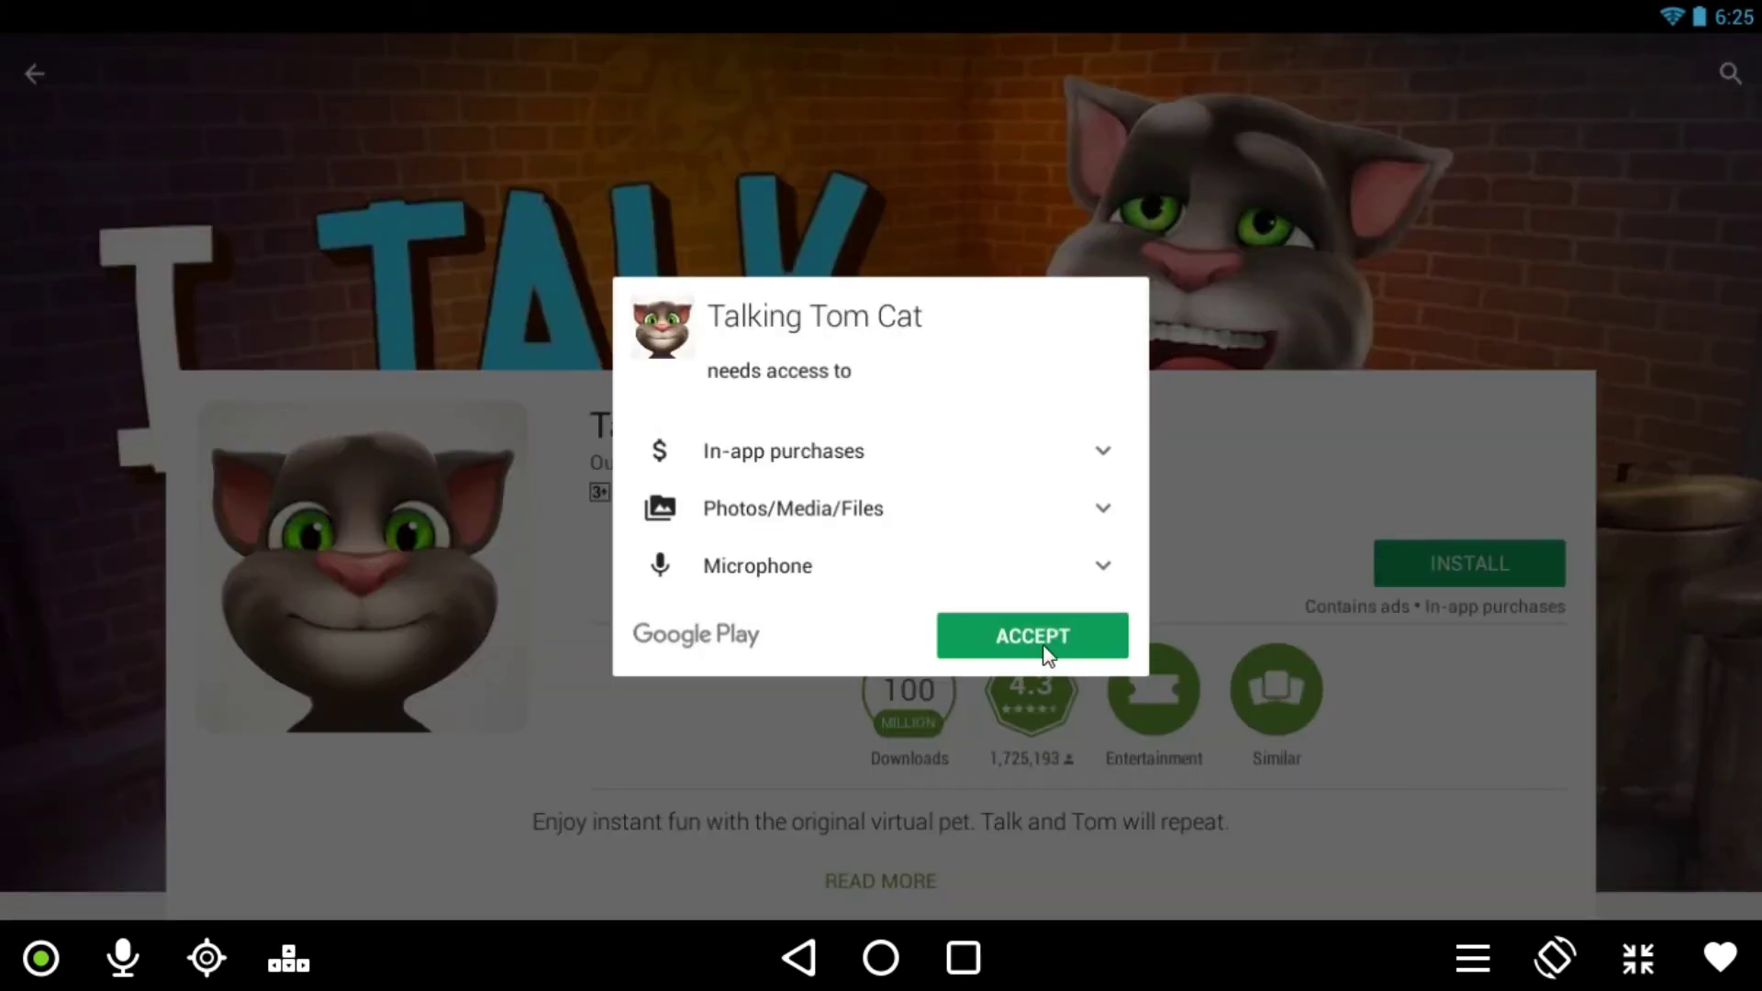
left_click(1046, 648)
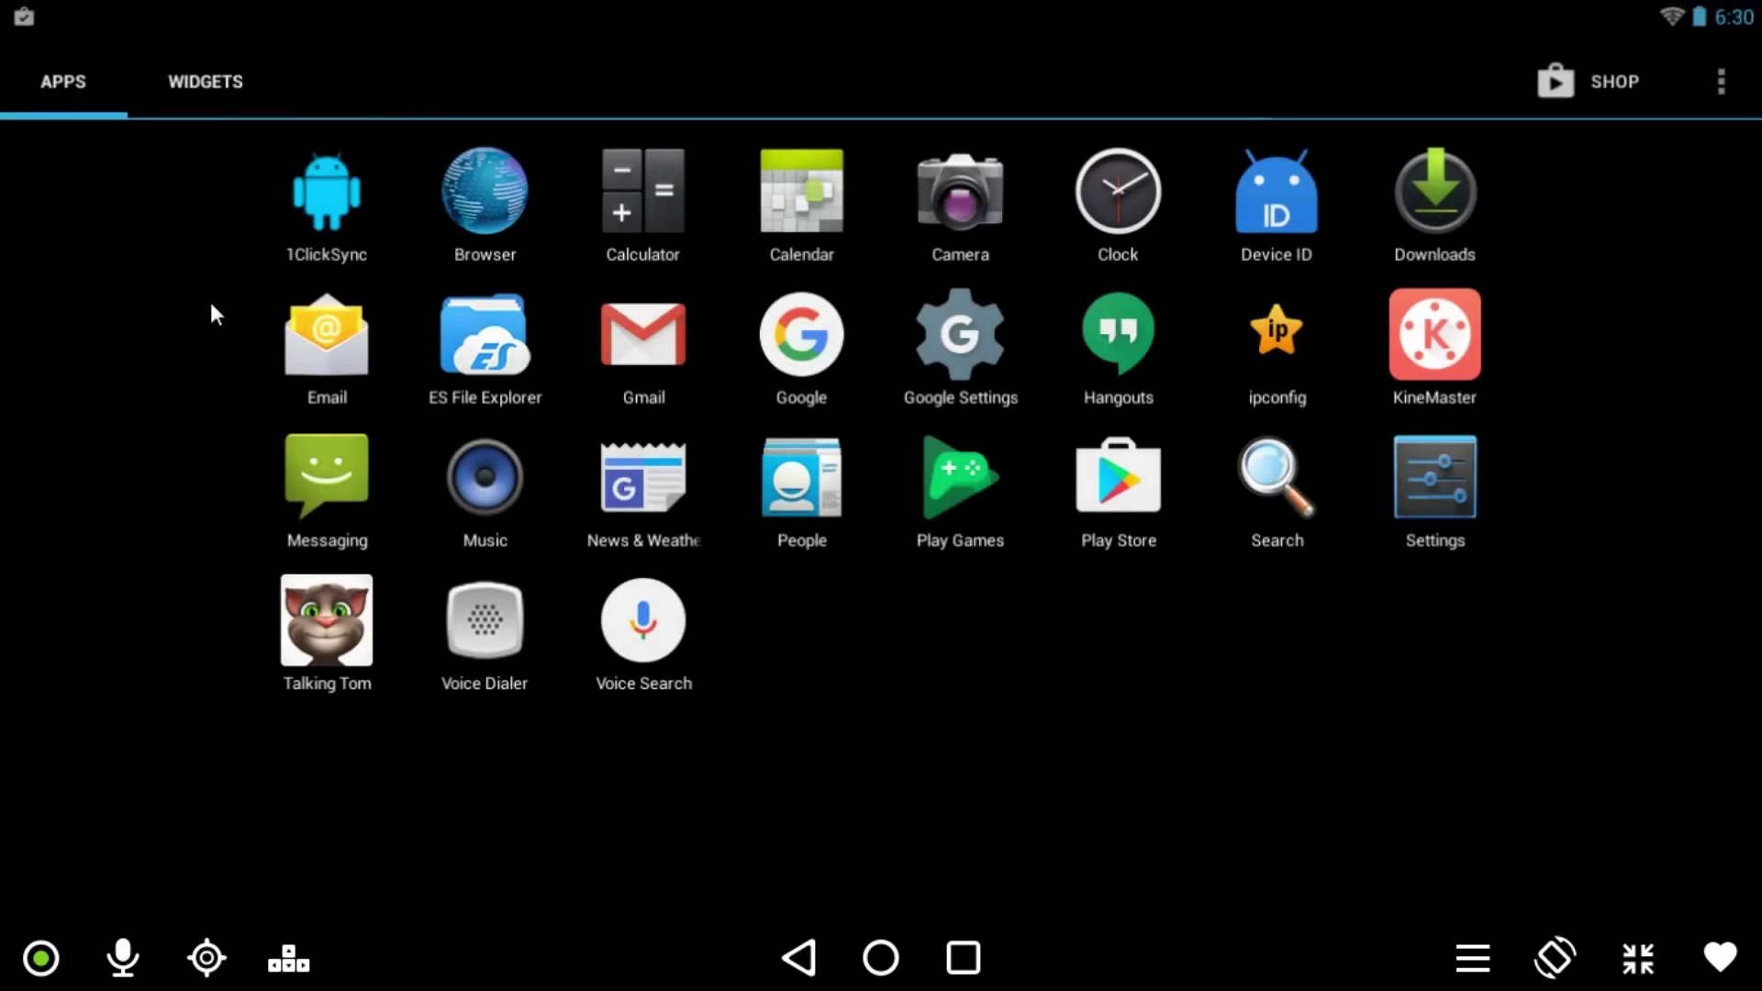
Step: Launch Talking Tom from the app list, choose the player's birth year and decline Child Mode
left_click(331, 650)
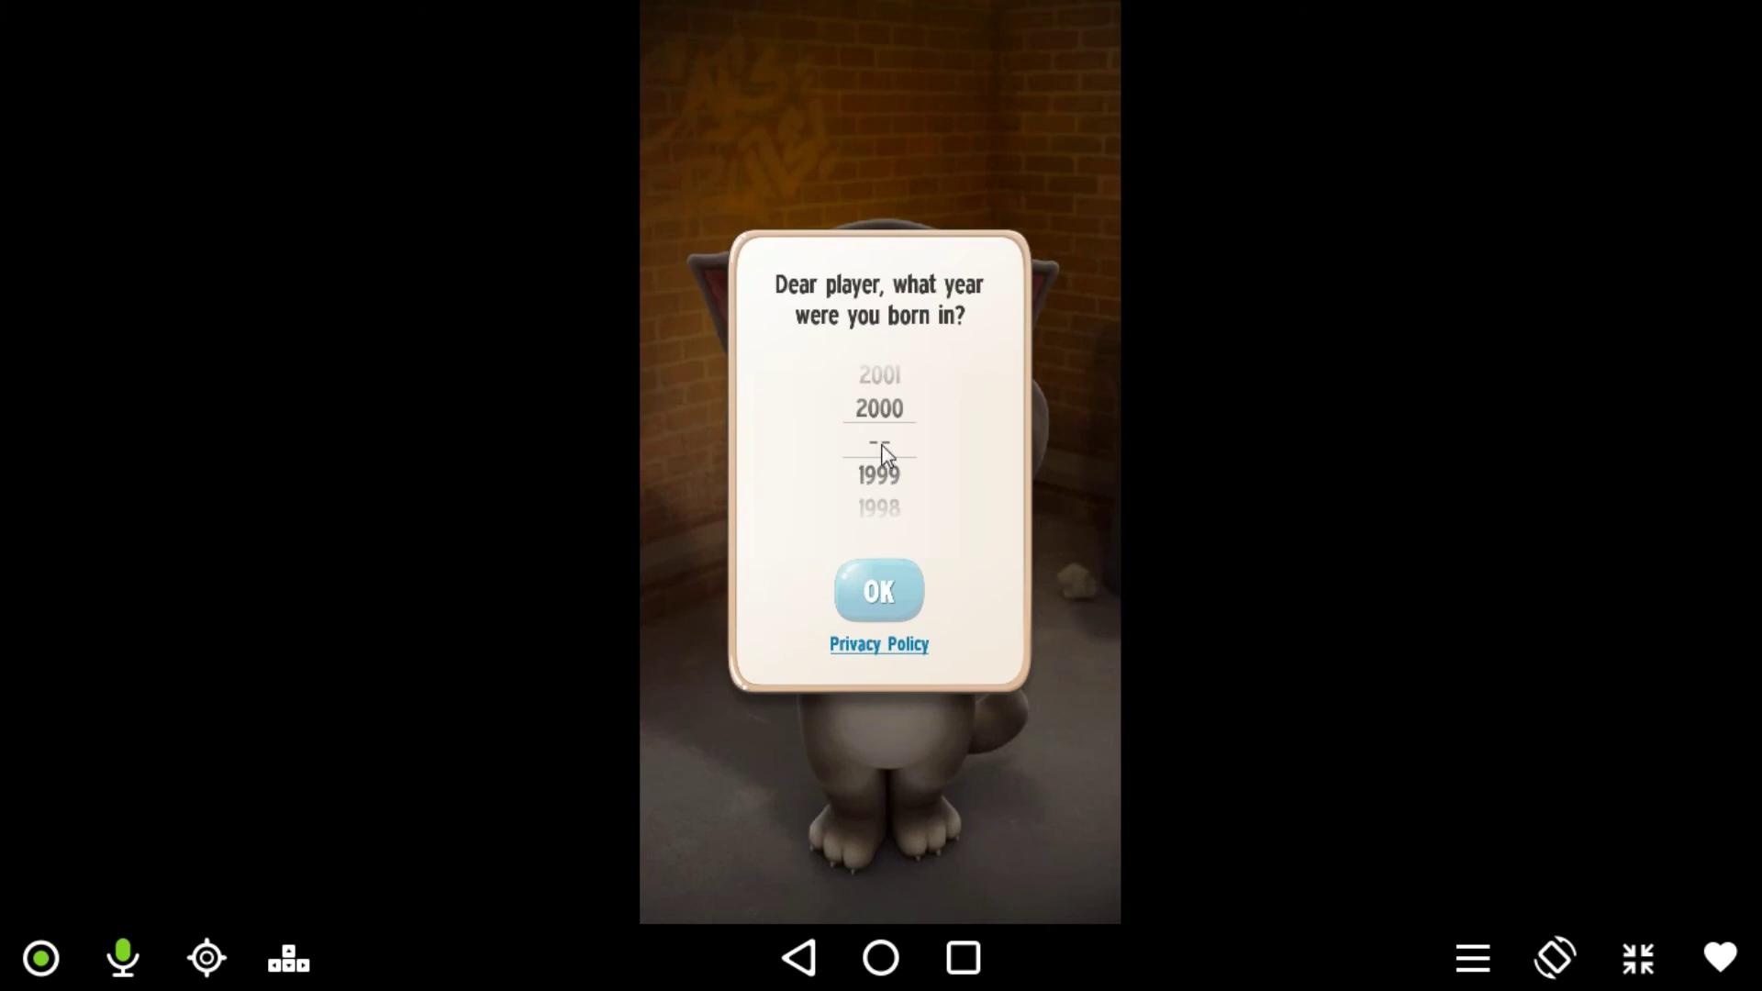
left_click_drag(883, 451, 891, 292)
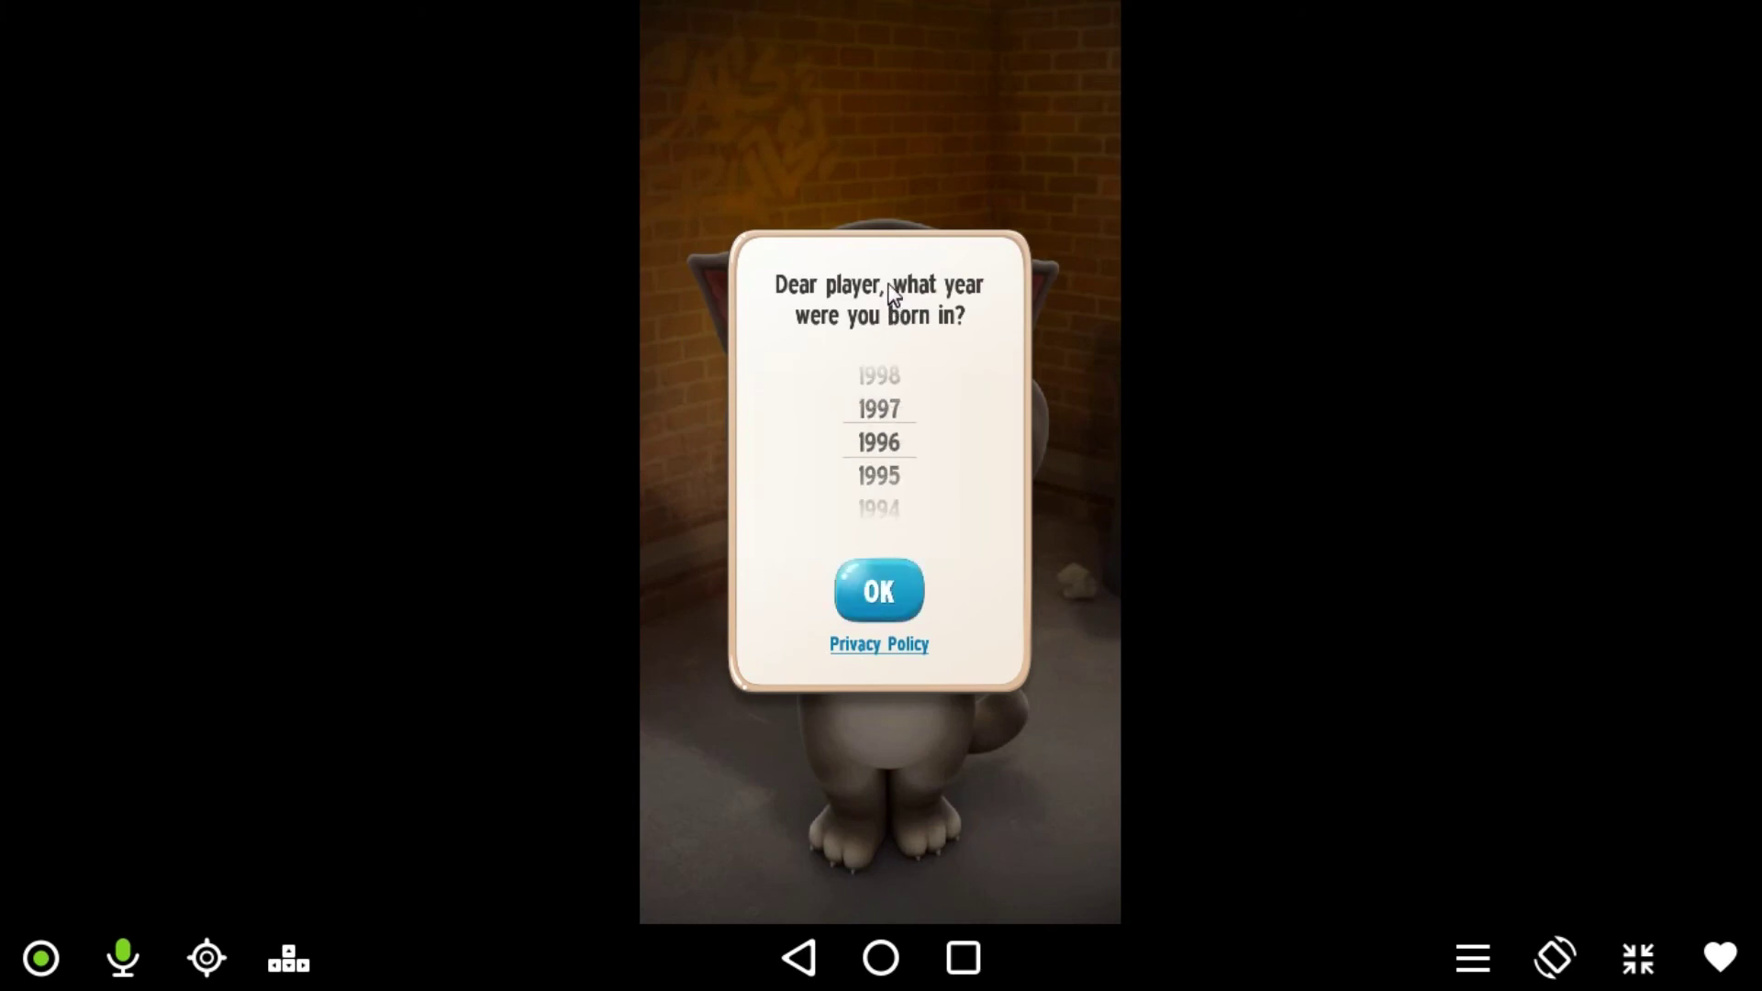
left_click(879, 595)
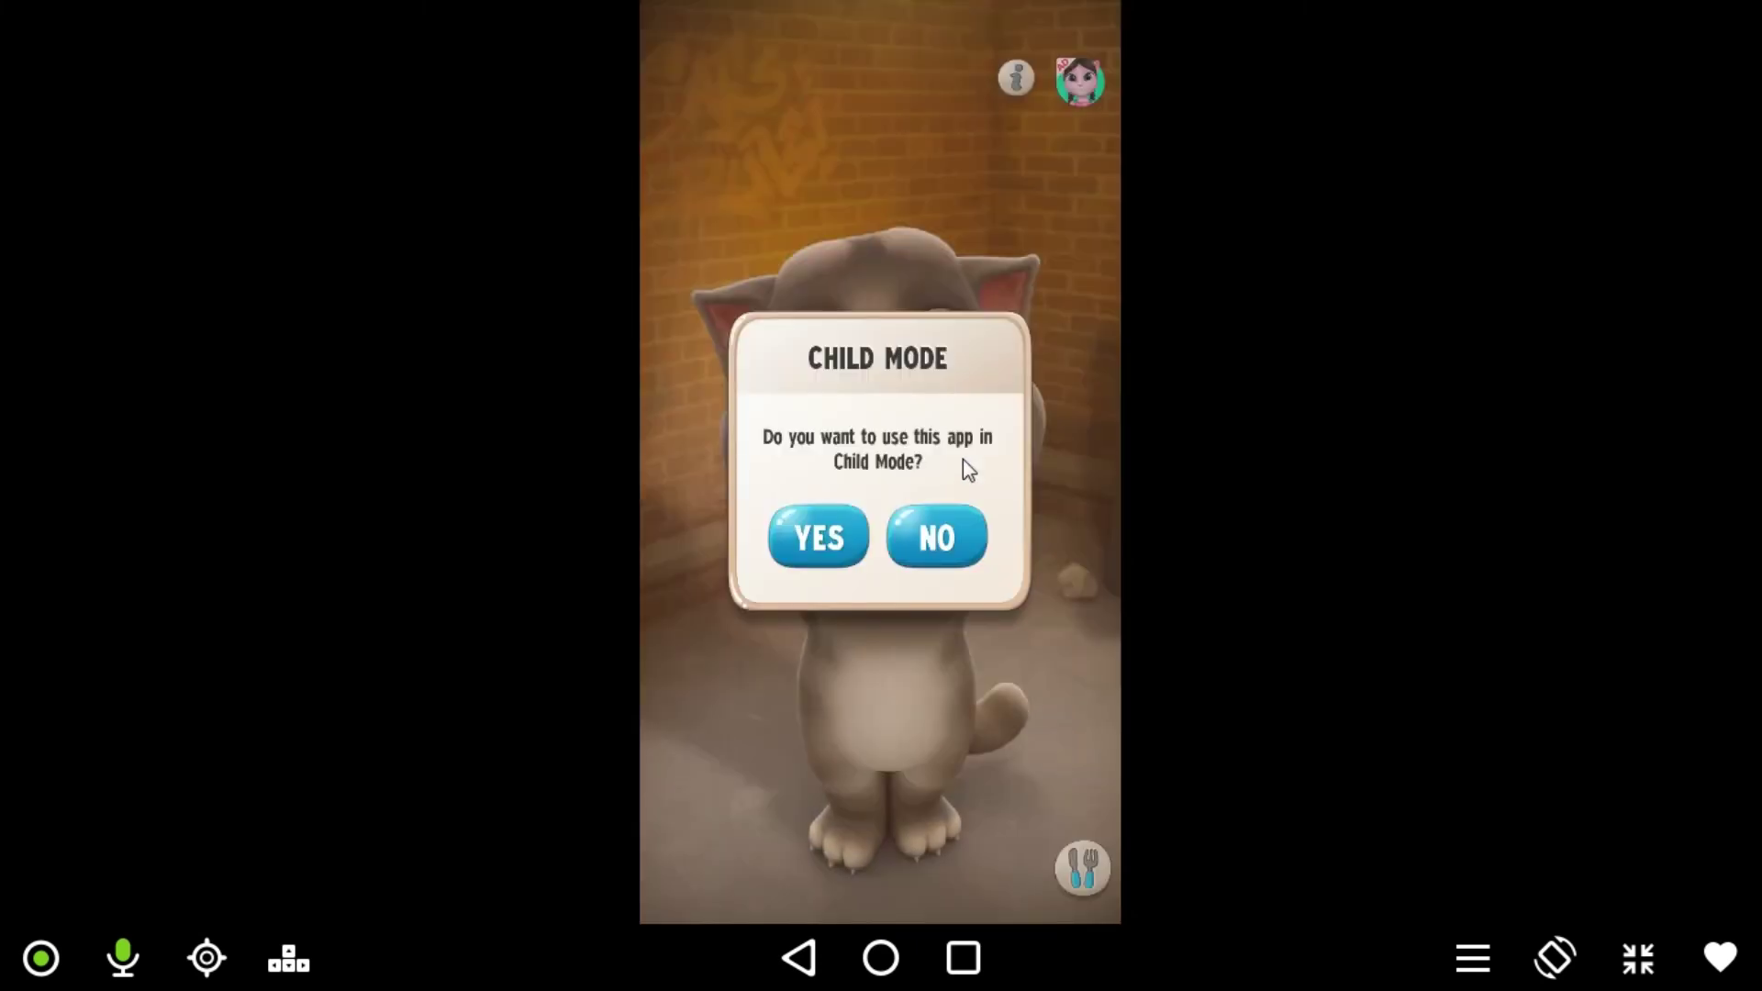
left_click(916, 534)
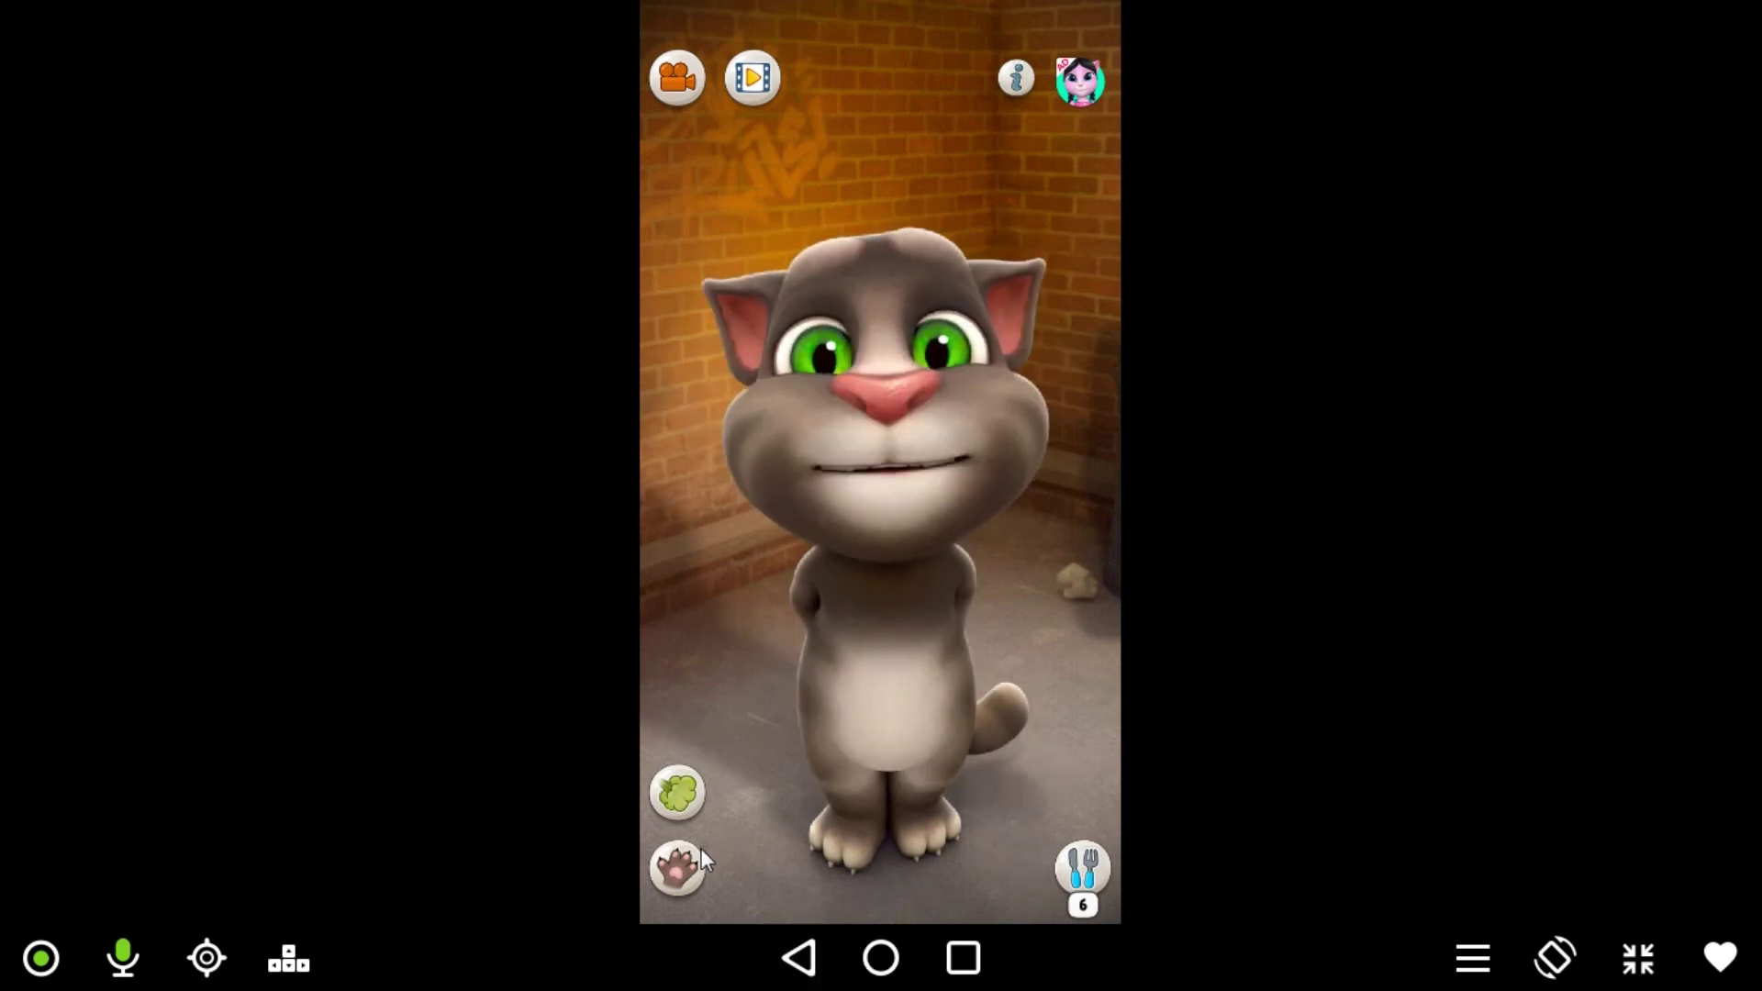
Step: Trigger Tom's paw scratching action and go back out of the game
left_click(670, 861)
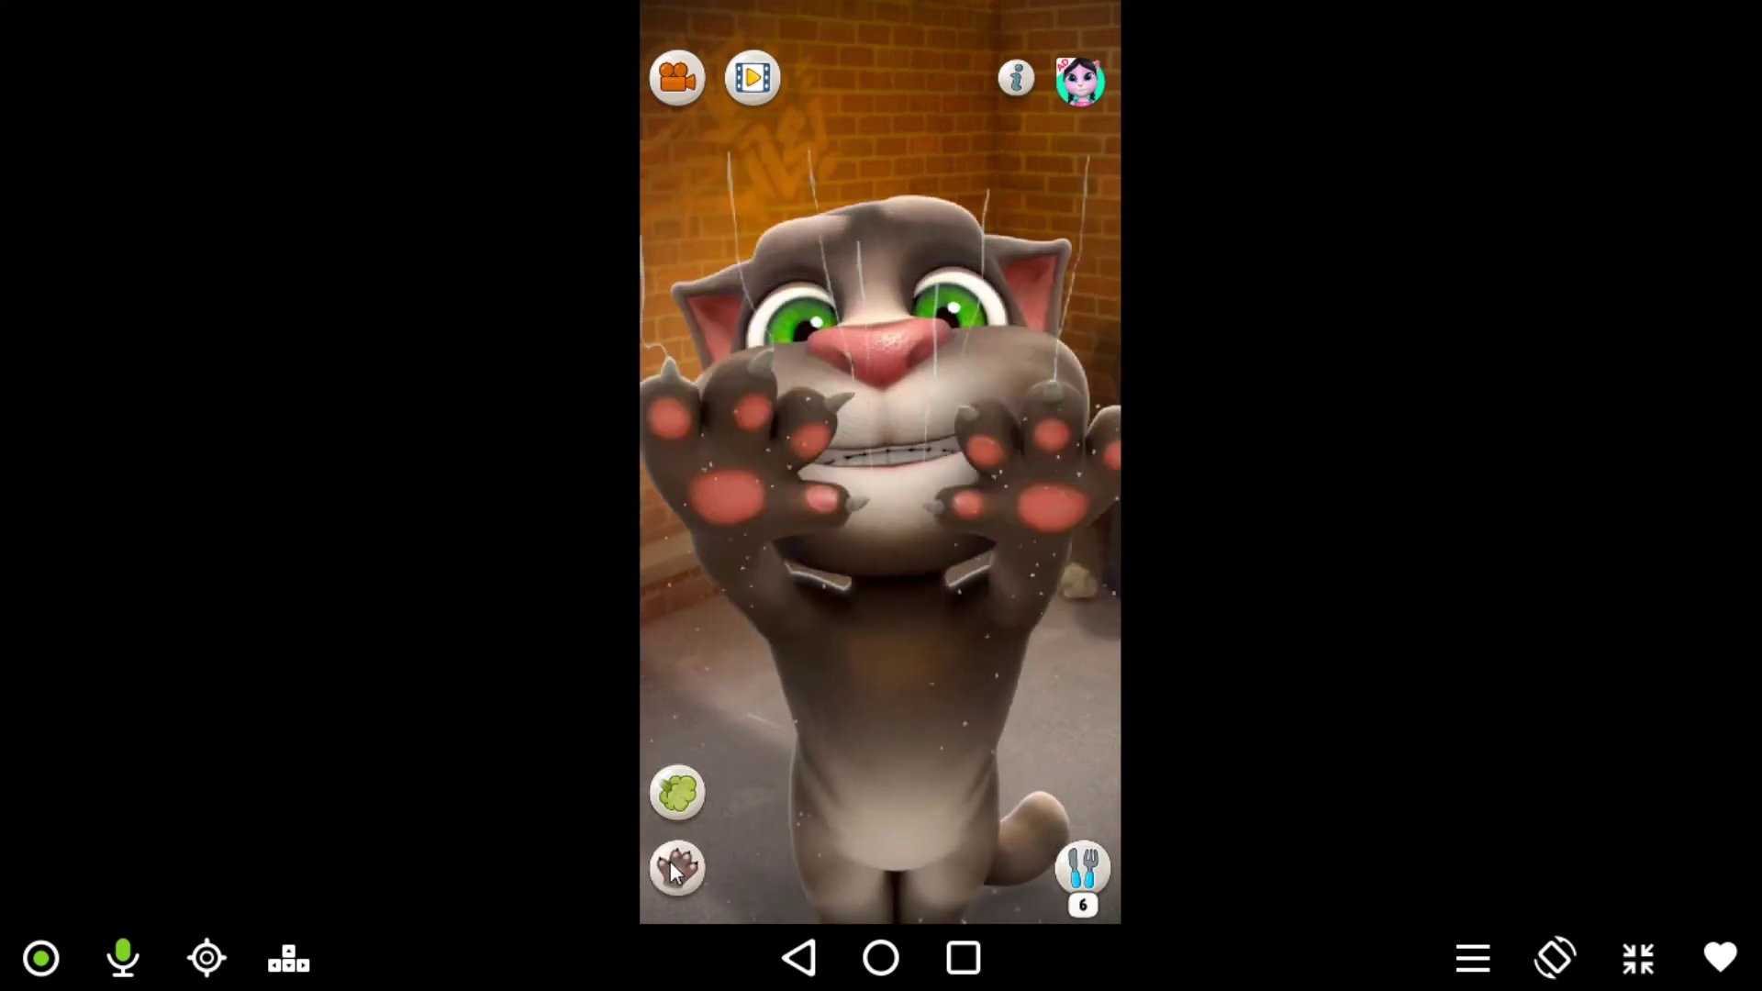
left_click(814, 934)
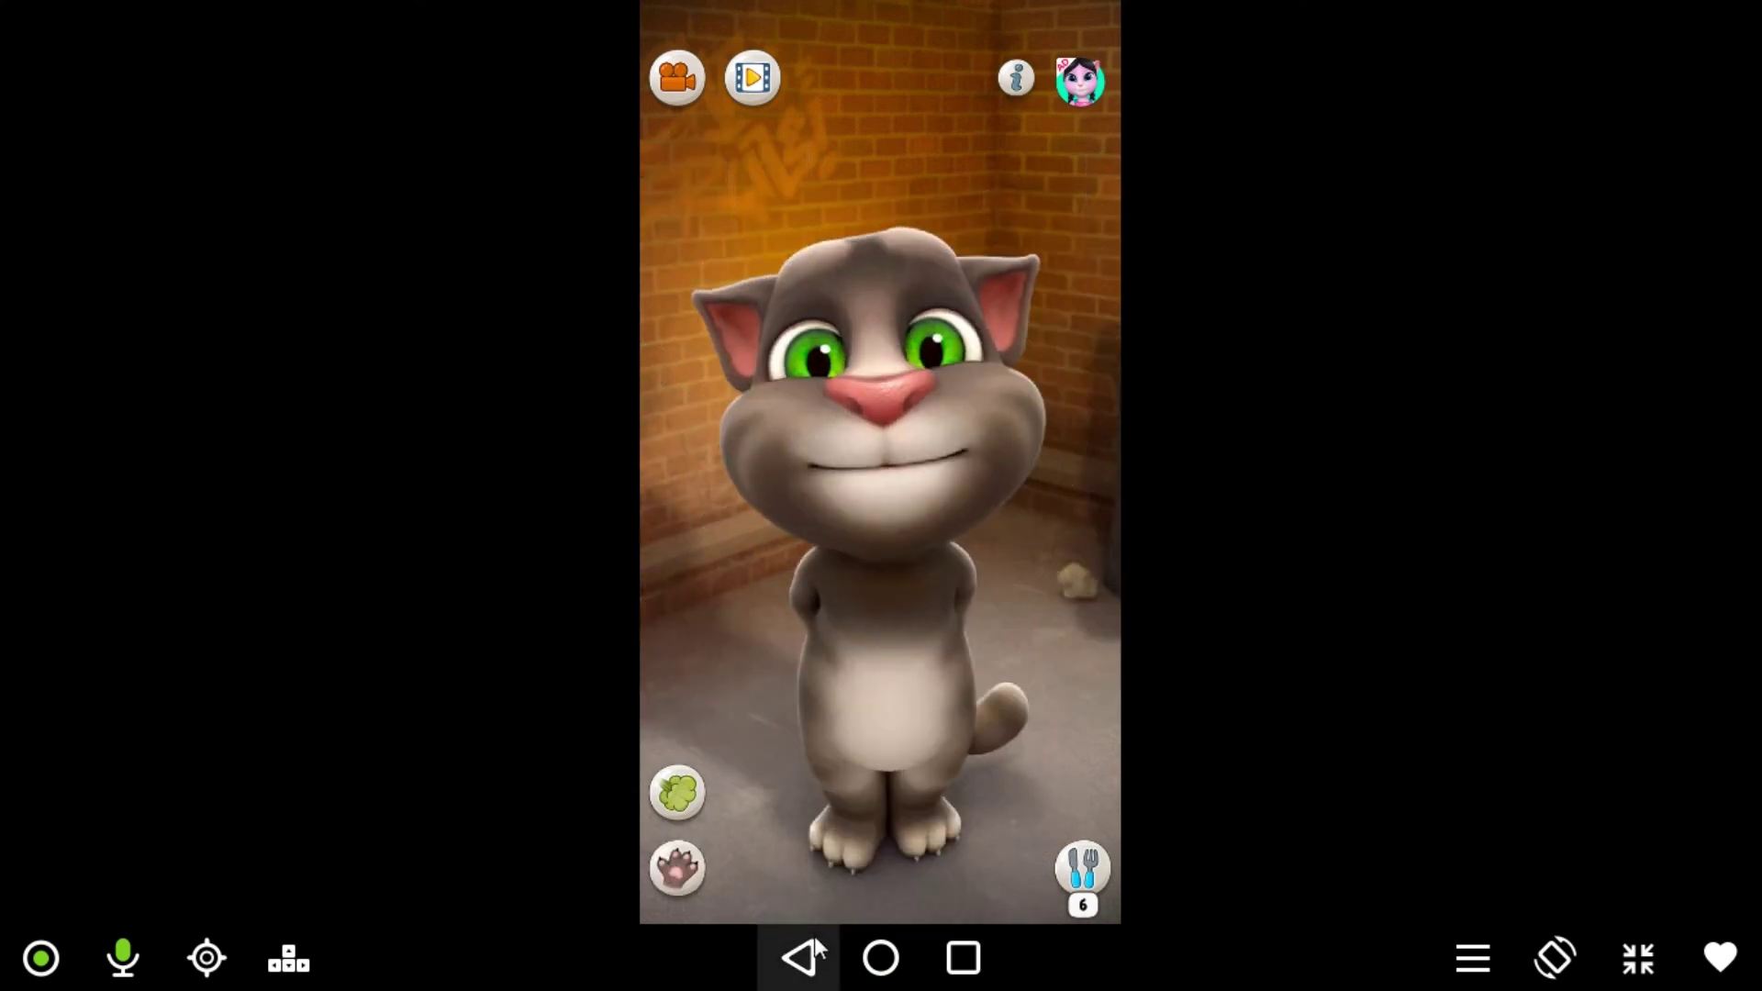